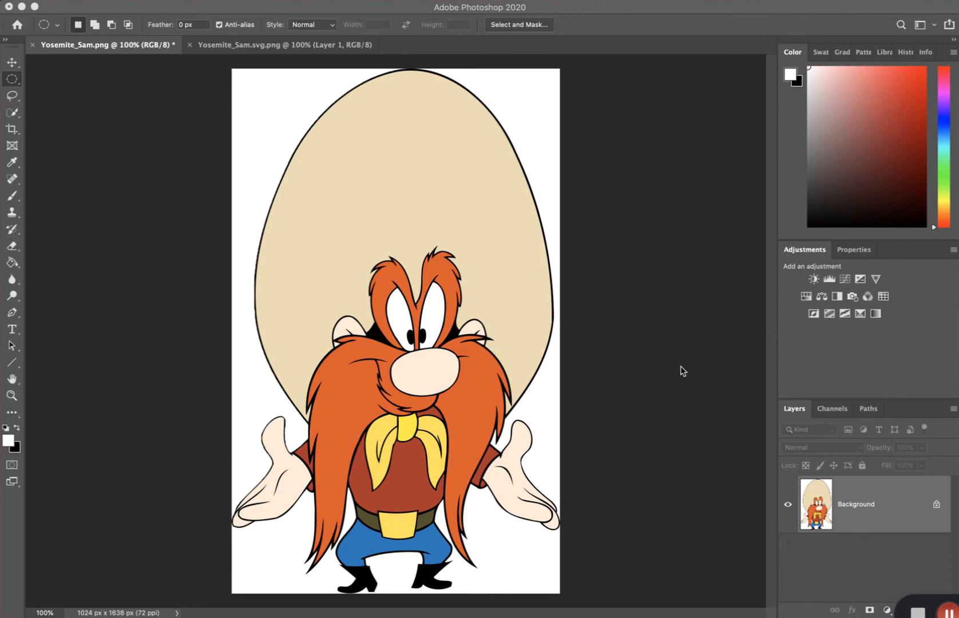
Step: Examine the document's pixel dimensions and resolution in the image size settings and leave them as they are
left_click(192, 10)
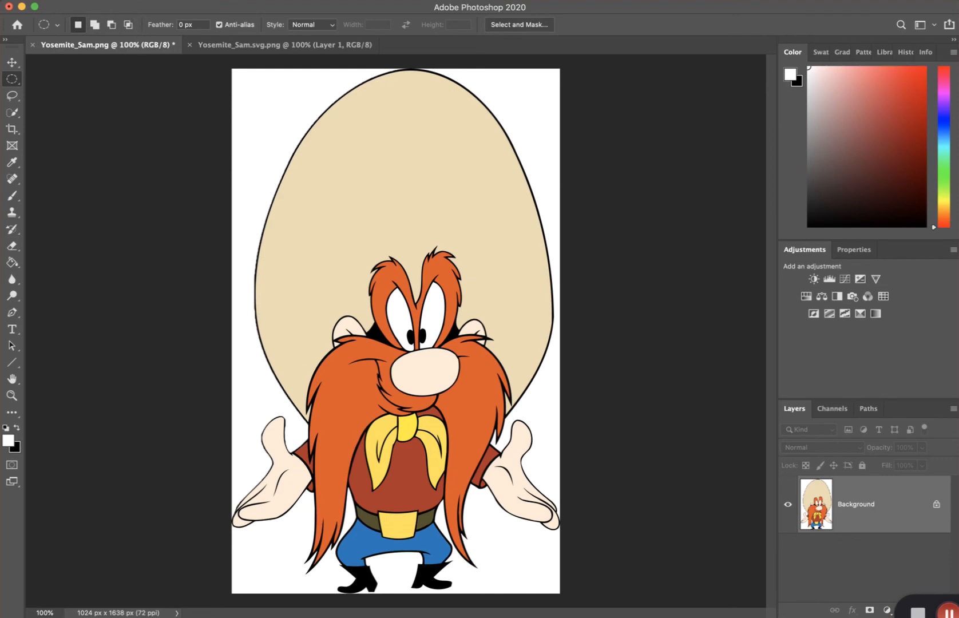
left_click(119, 1)
left_click(156, 79)
left_click_drag(567, 75, 477, 75)
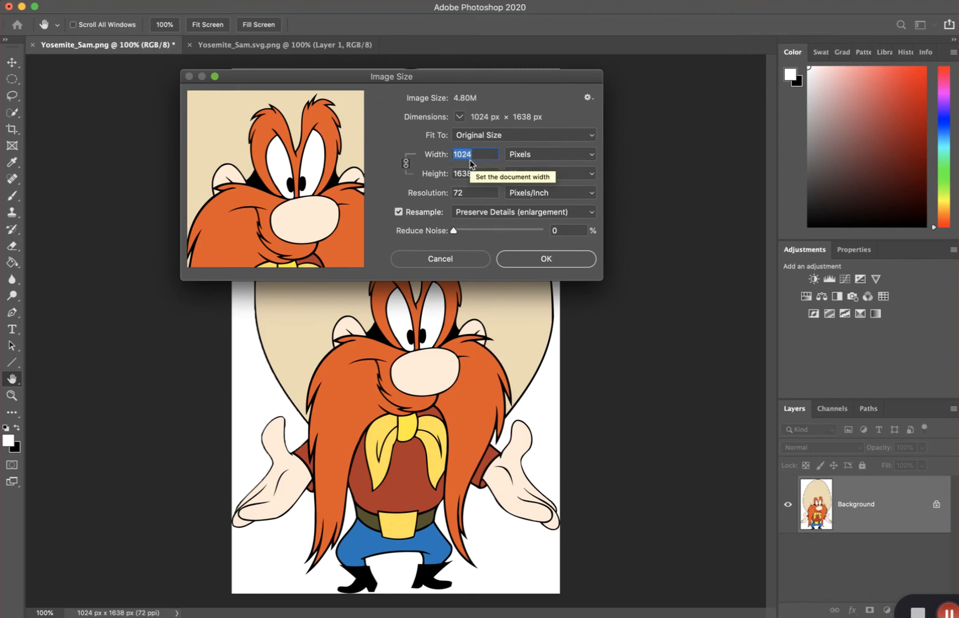
left_click(521, 261)
key("m")
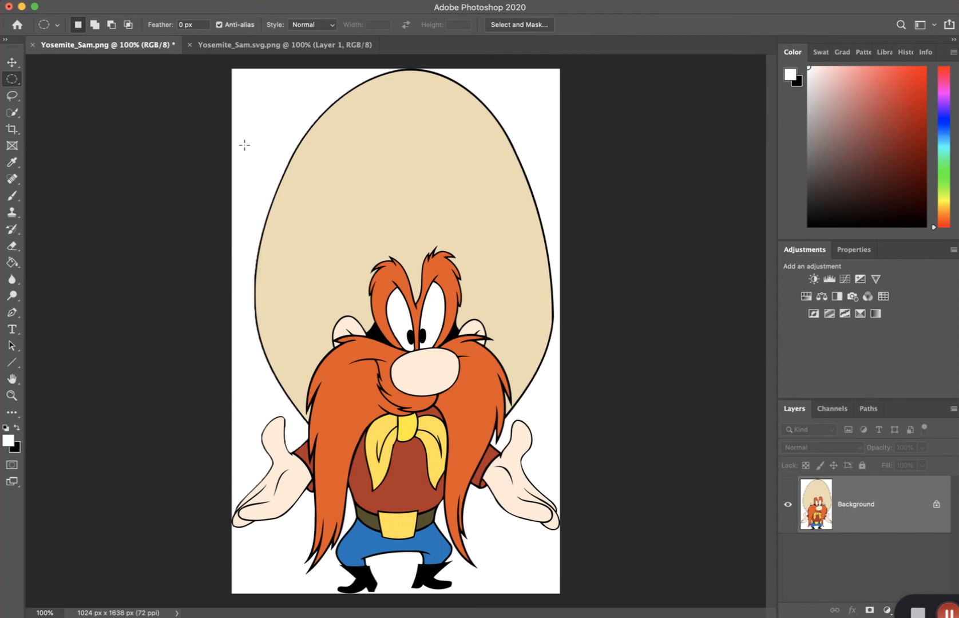
Step: Select the whole cartoon character, including hat, face, moustache, hands, trousers and boots, with the Quick Selection tool
left_click(12, 113)
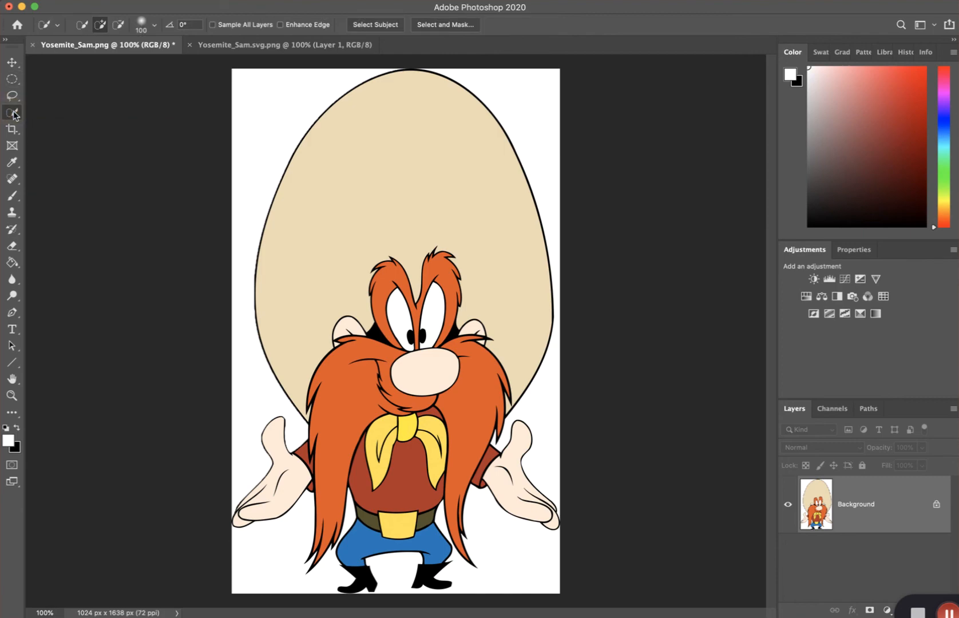
right_click(13, 113)
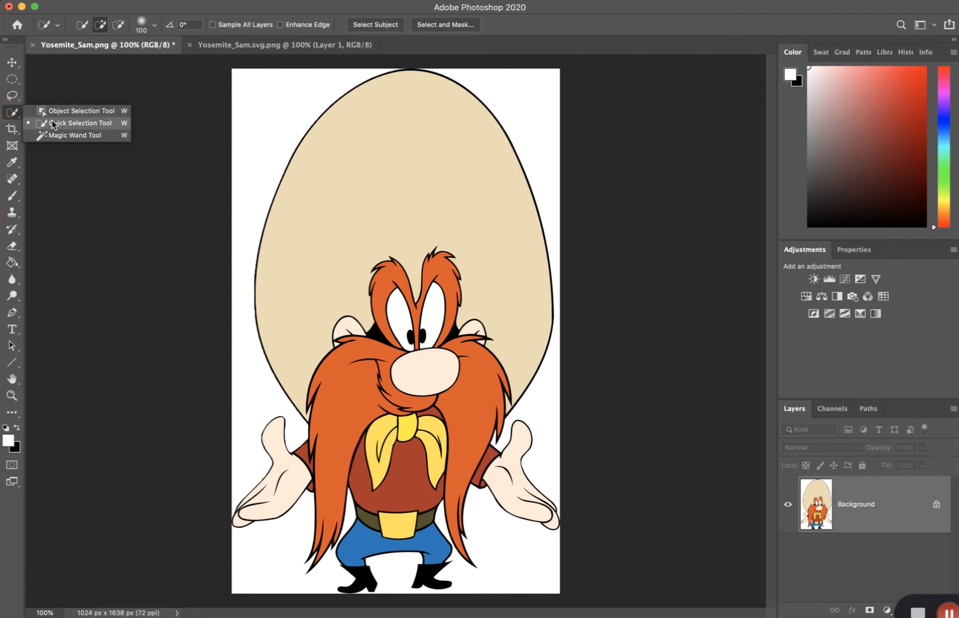
left_click(13, 113)
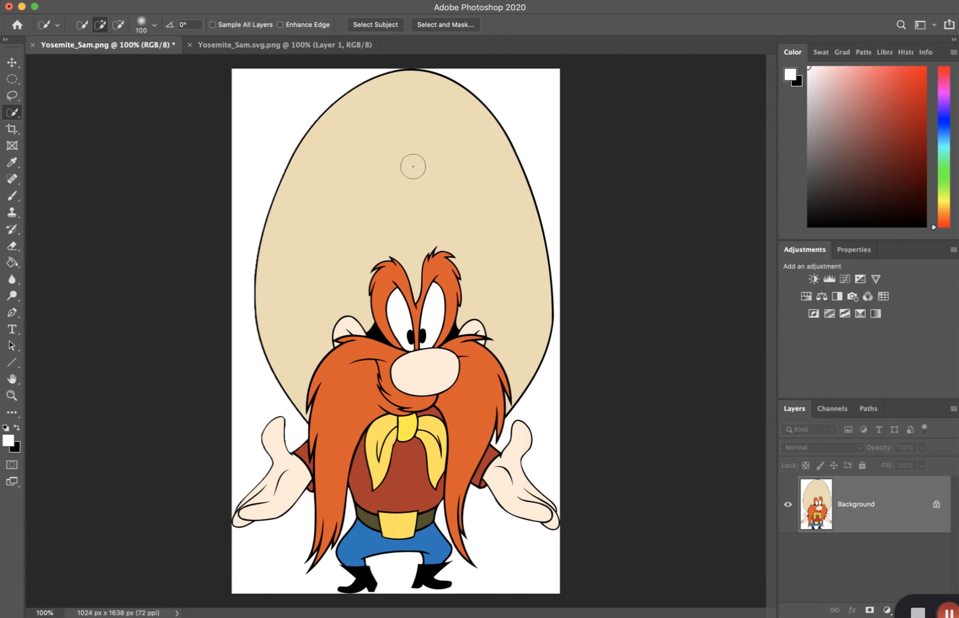
left_click_drag(407, 101, 381, 120)
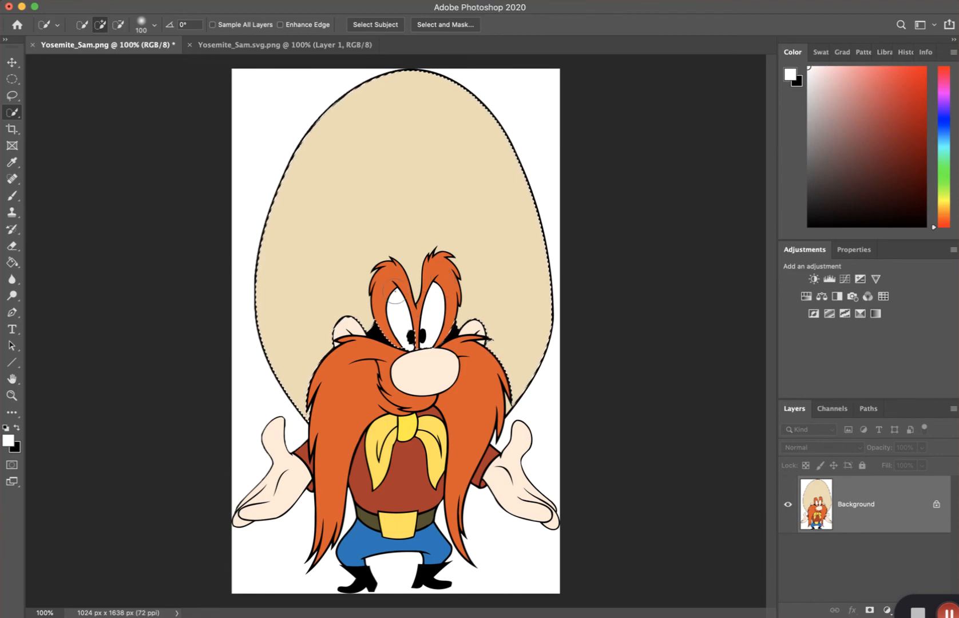
mouse_move(428, 340)
left_mouse_down()
mouse_move(357, 335)
mouse_move(418, 381)
mouse_move(480, 346)
mouse_move(462, 318)
left_mouse_up()
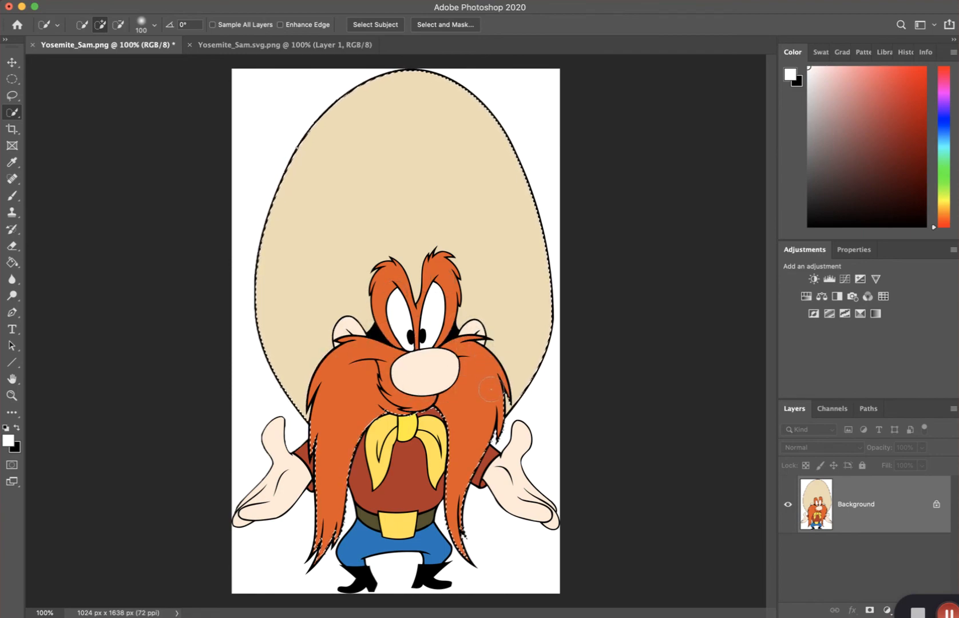
left_click_drag(487, 461, 519, 488)
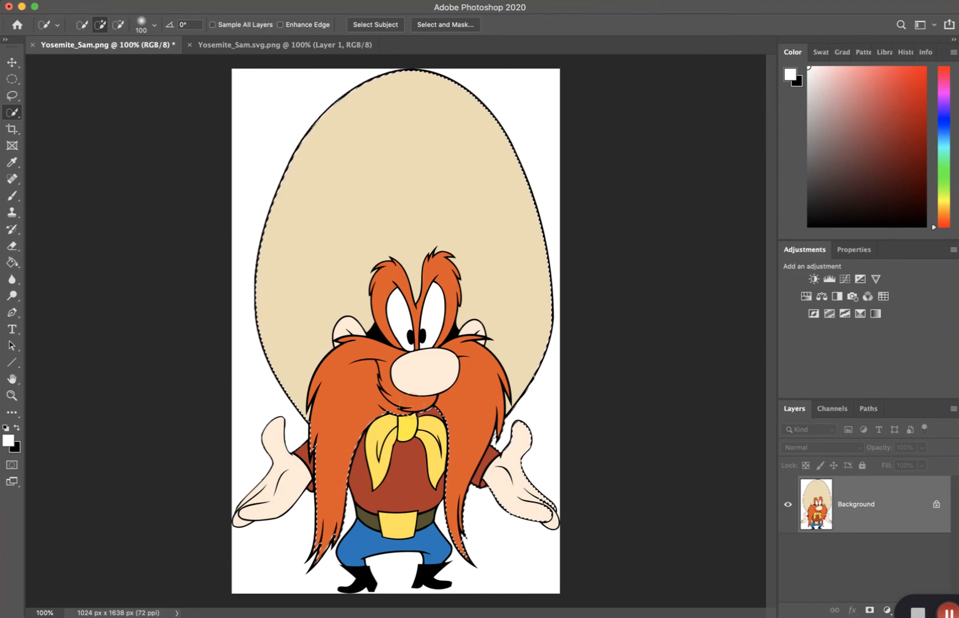
mouse_move(392, 522)
left_mouse_down()
mouse_move(389, 509)
mouse_move(374, 538)
left_mouse_up()
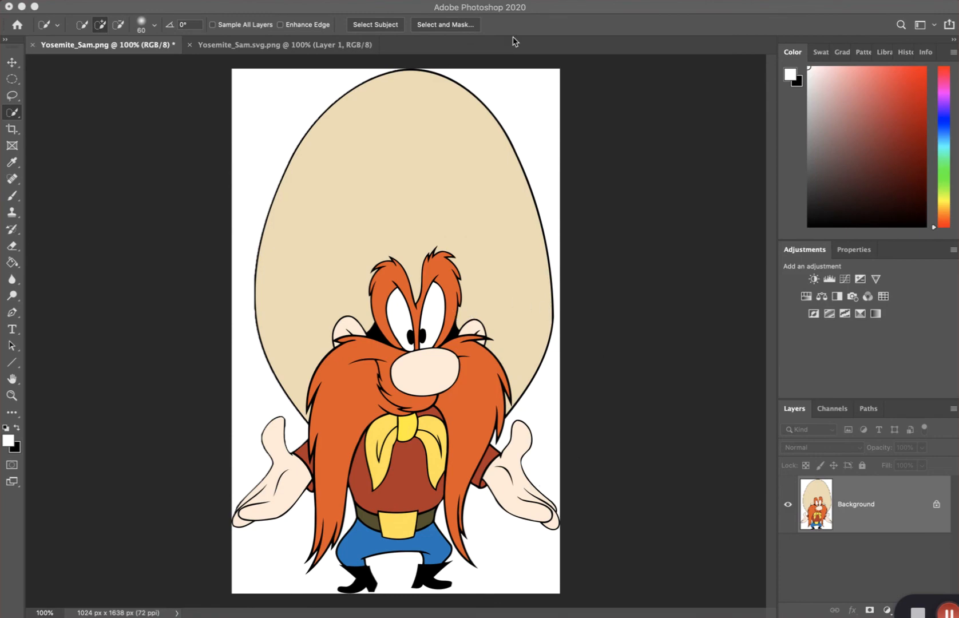
left_click(529, 8)
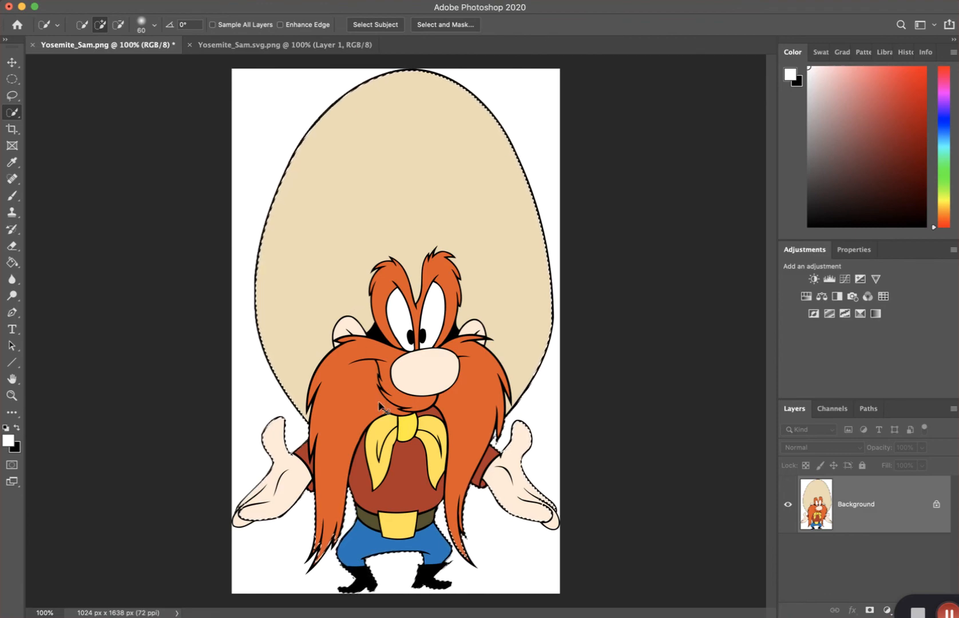
Step: Set the Quick Selection brush to 18 px size, 1% hardness and 13% spacing
key("super+equal")
key("super+equal")
key("super+equal")
scroll(372, 404, "down", 15)
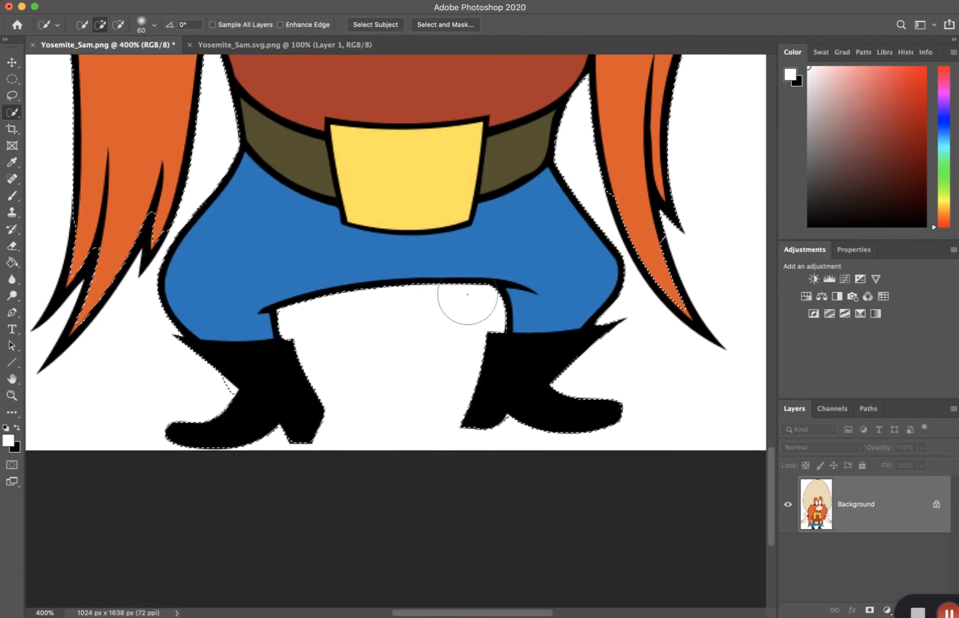
key("super+d")
key("super+equal")
scroll(654, 240, "right", 8)
scroll(655, 240, "up", 1)
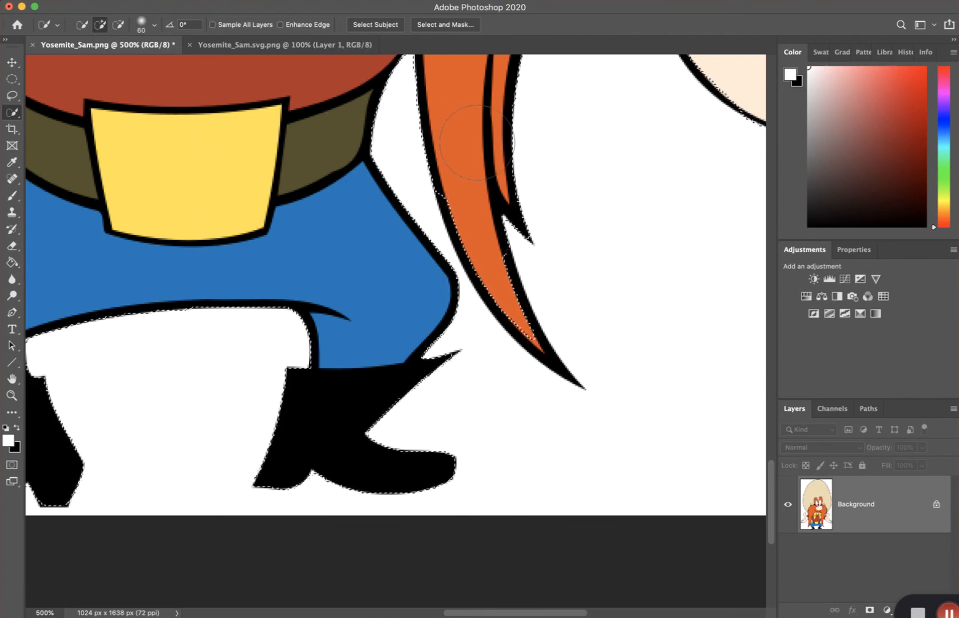
left_click(153, 25)
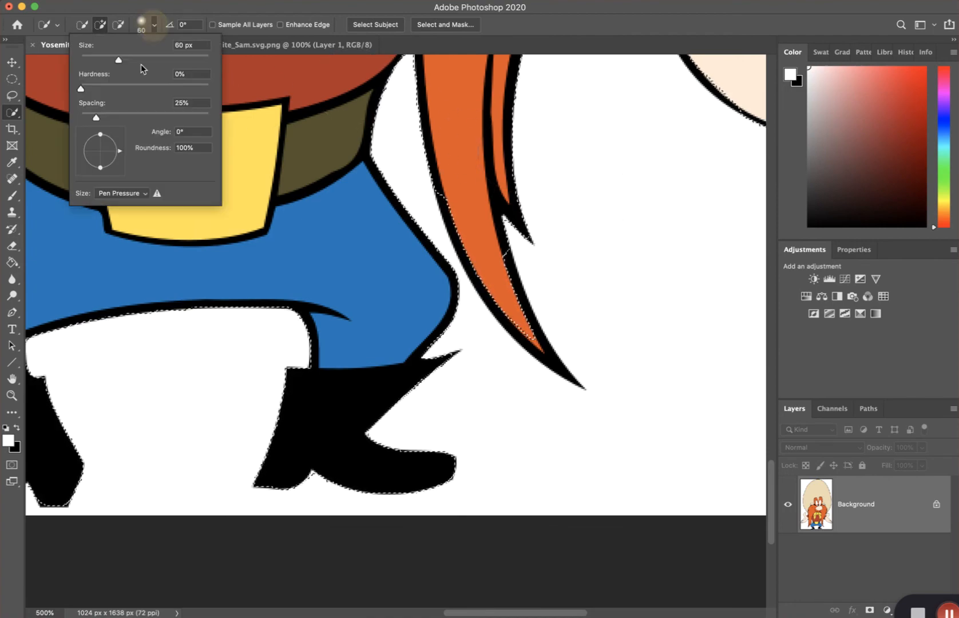
left_click_drag(119, 62, 91, 60)
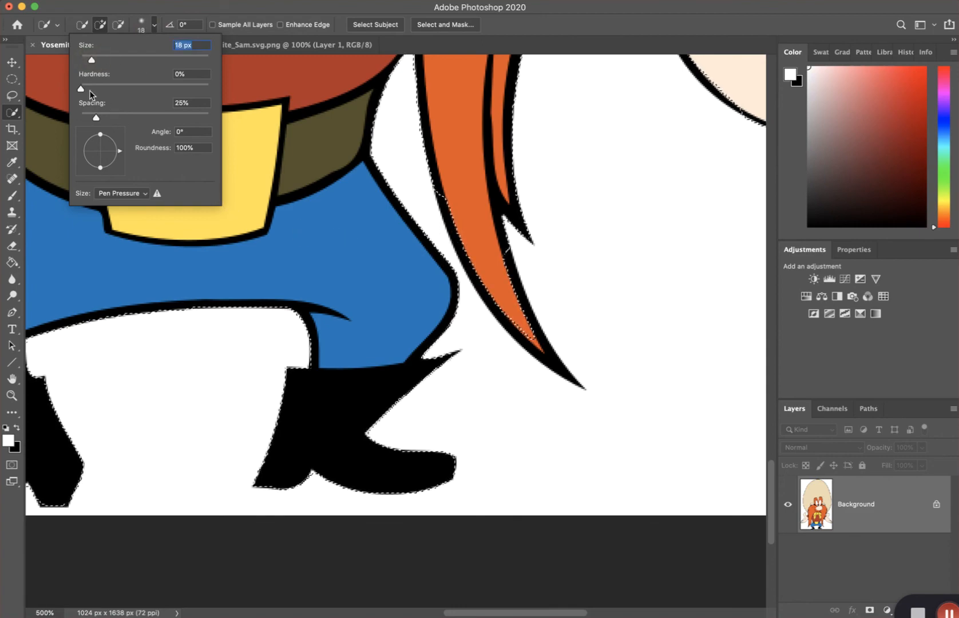
left_click(82, 89)
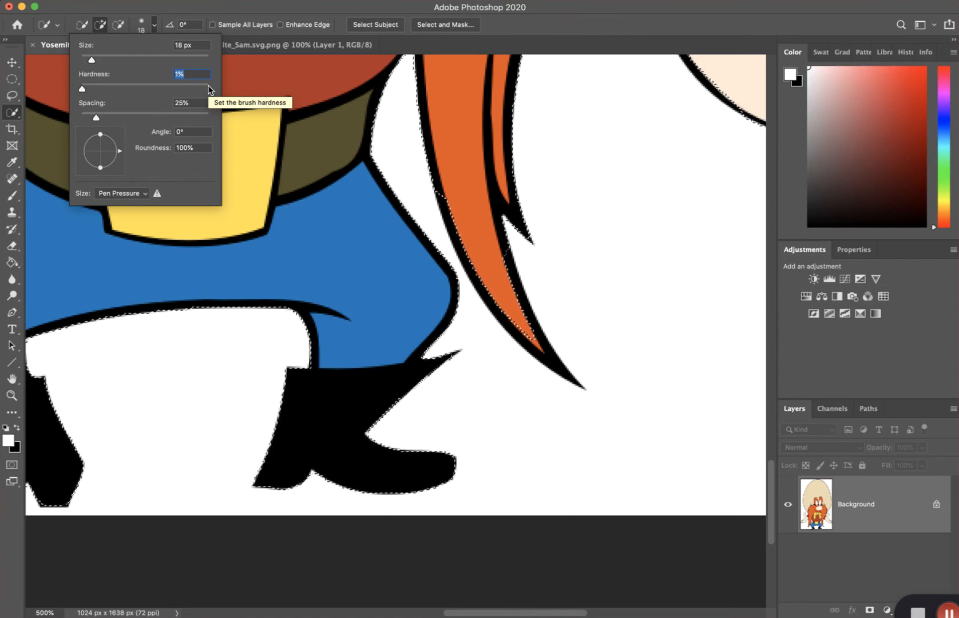
left_click_drag(96, 118, 88, 117)
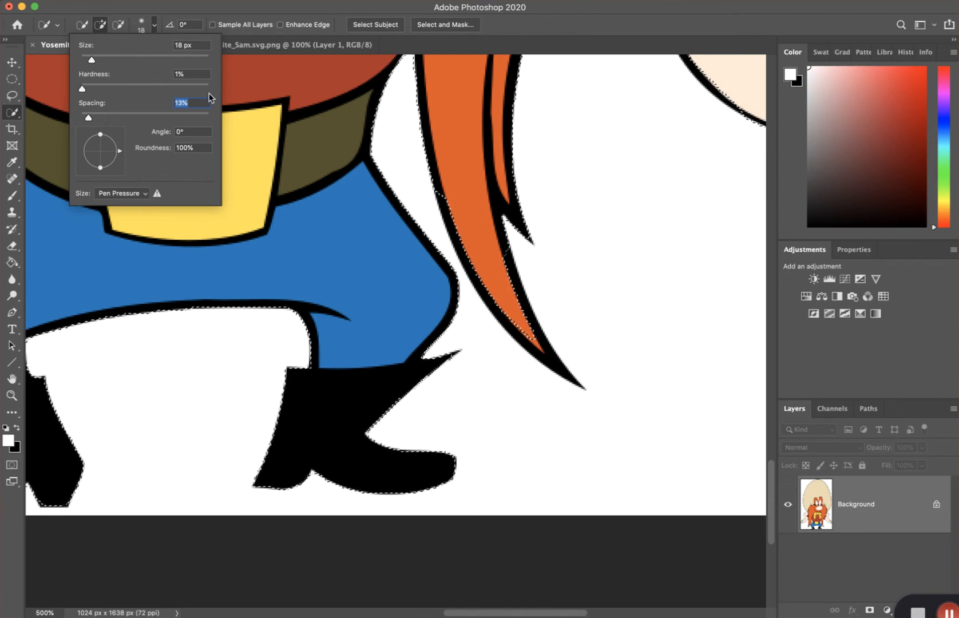
left_click(546, 6)
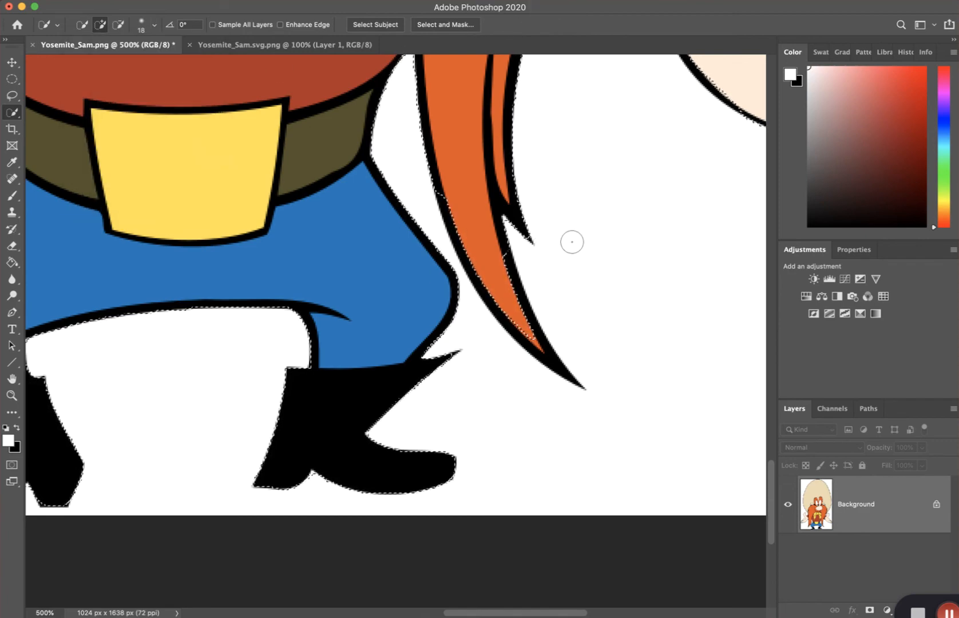
Step: Try larger and smaller sizes for the selection brush, ending at 40 px
key("bracketright")
key("bracketright")
key("bracketright")
key("bracketright")
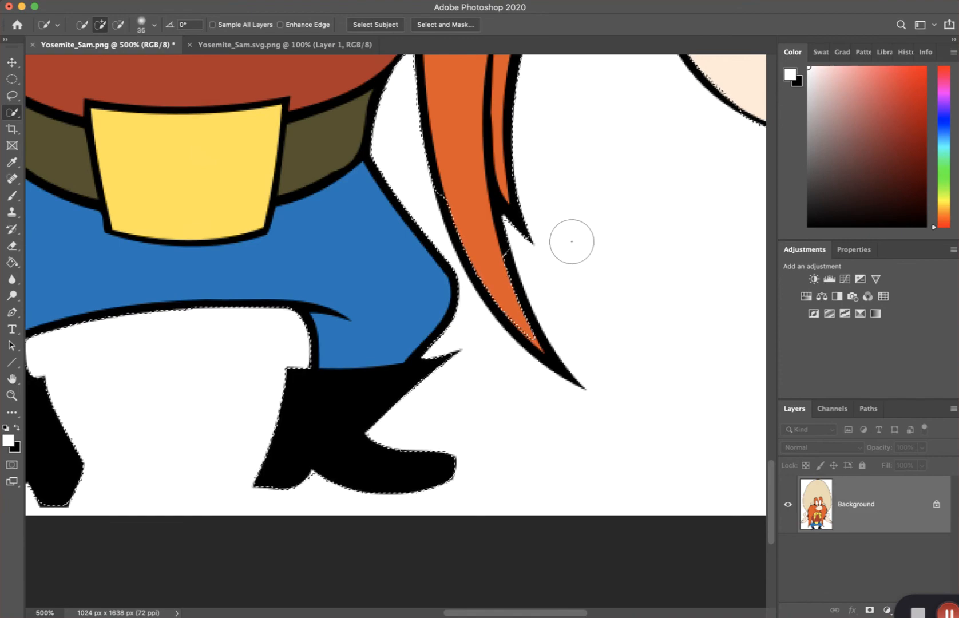
key("bracketleft")
key("bracketleft")
key("bracketleft")
key("bracketright")
key("bracketright")
key("bracketright")
key("bracketright")
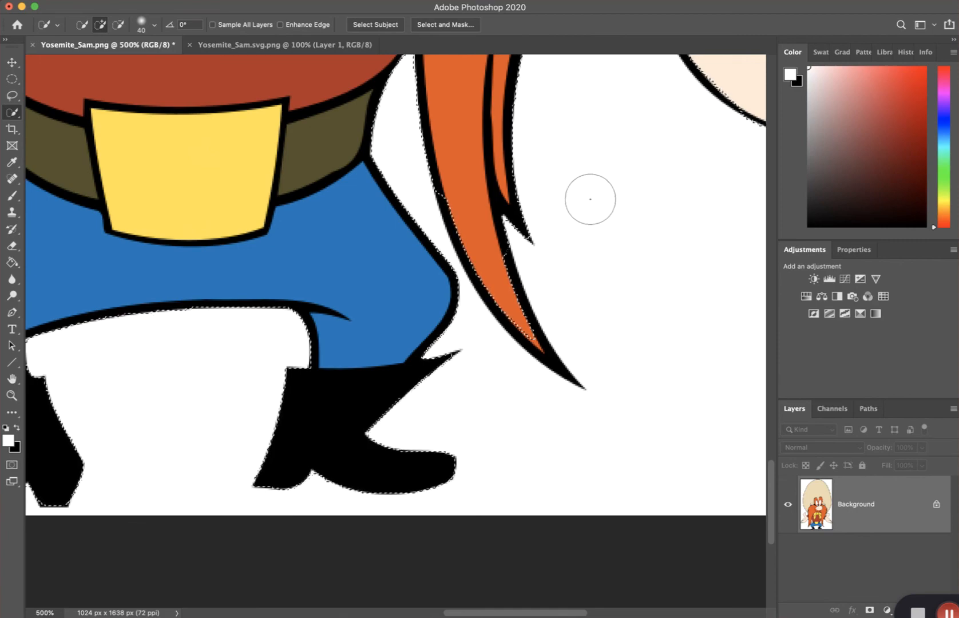
Step: Switch the selection brush temporarily between adding to and subtracting from the selection
key("alt")
key("alt")
key("alt")
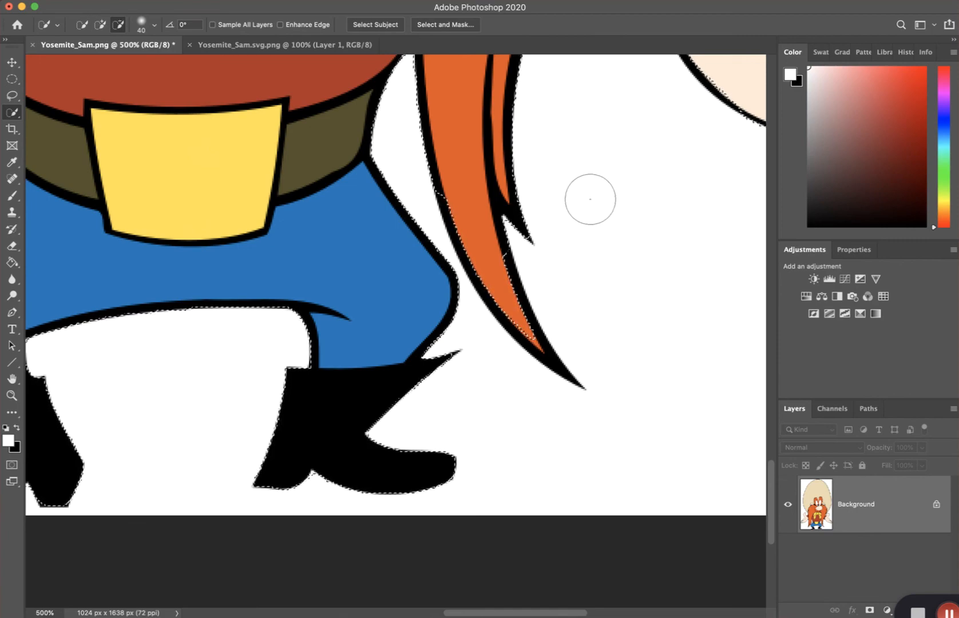
key("alt")
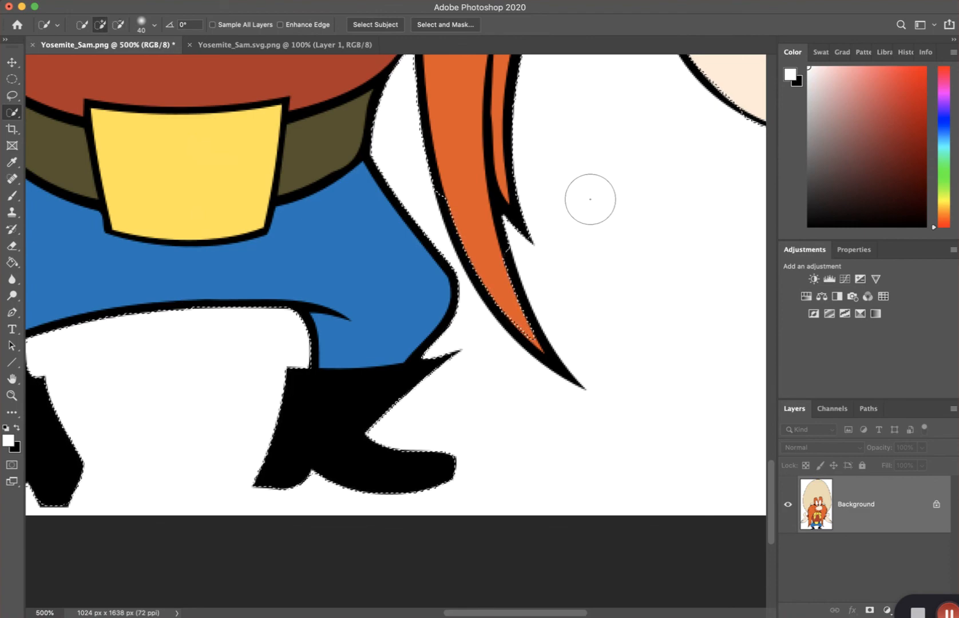
key("alt")
key("alt")
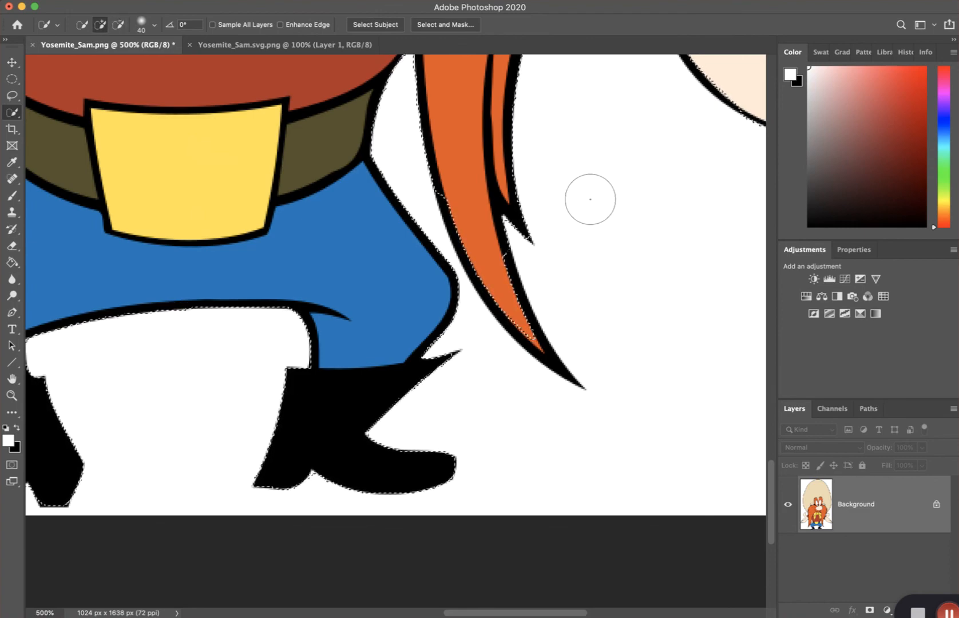
key("alt")
key("alt")
key("alt")
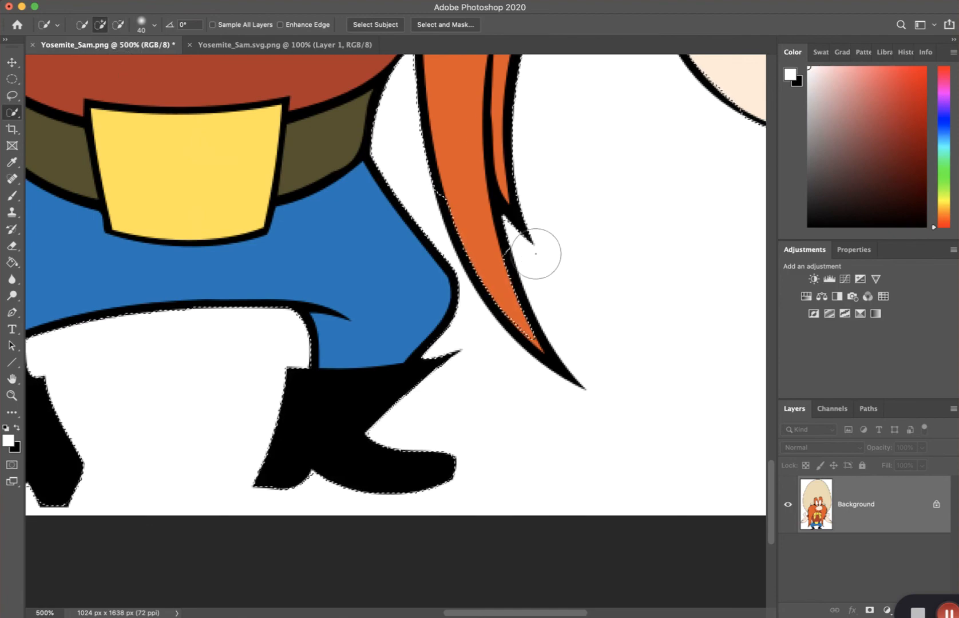
Step: Reduce the brush to 25 px and add the right moustache tip with its black outline to the selection
key("bracketleft")
key("bracketleft")
key("bracketleft")
left_click(493, 269)
left_click(499, 289)
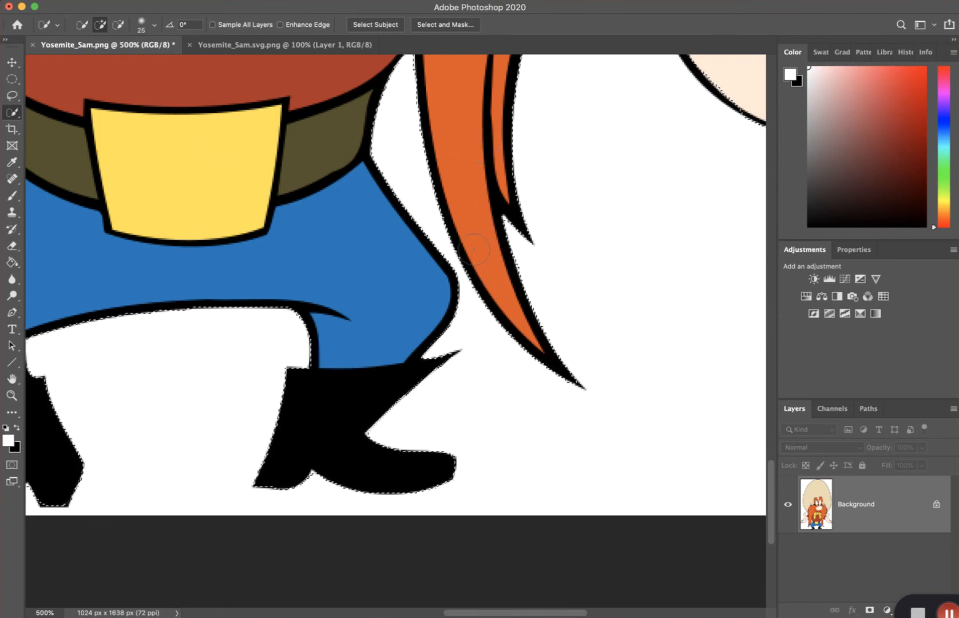
Step: Add the left moustache tips to the selection and subtract the white gap between the moustache and the body
scroll(398, 275, "left", 8)
left_click_drag(278, 215, 226, 230)
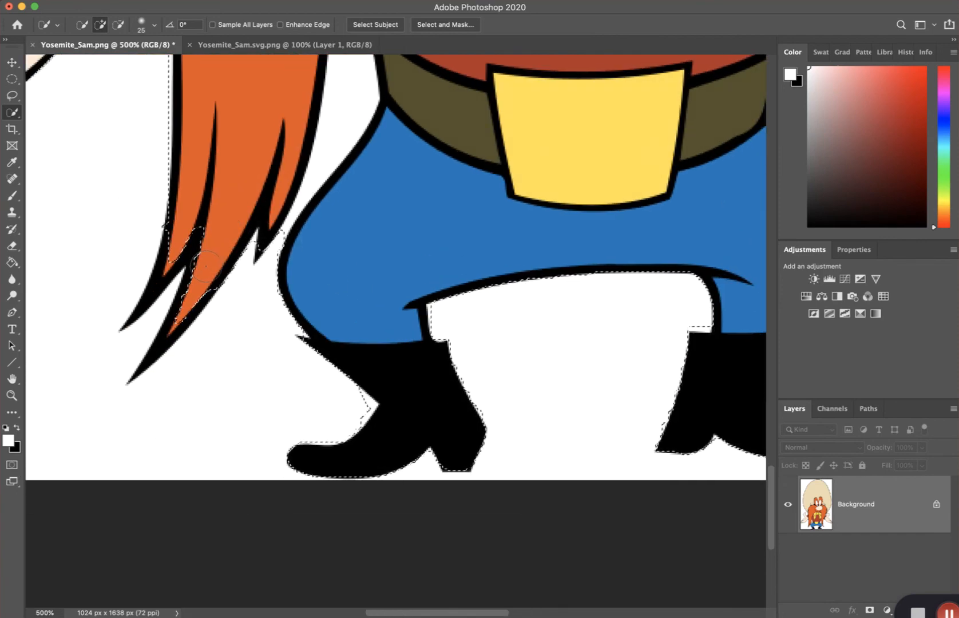
left_click_drag(205, 266, 194, 259)
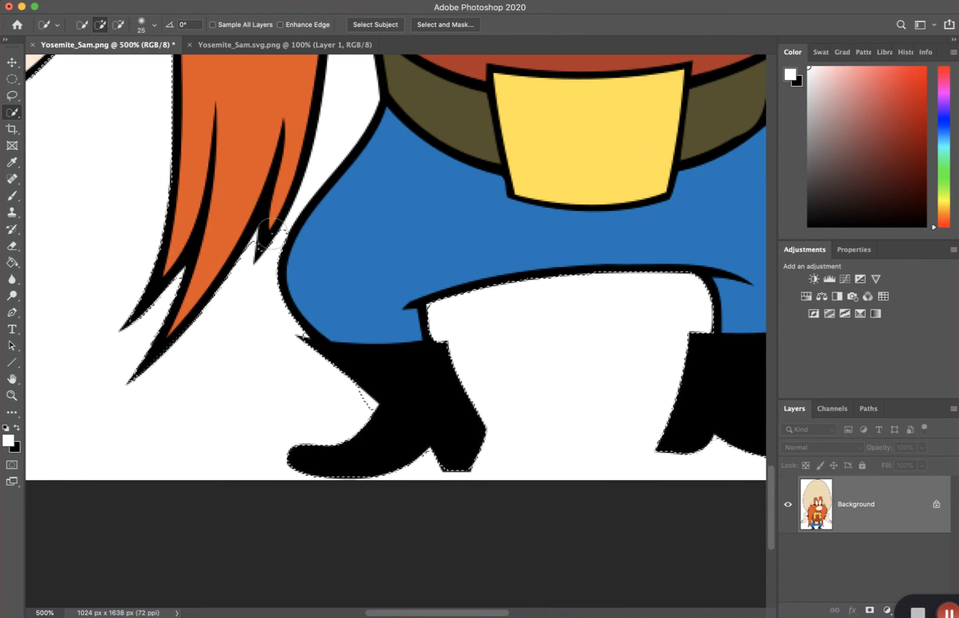
scroll(342, 118, "up", 3)
scroll(342, 118, "up", 1)
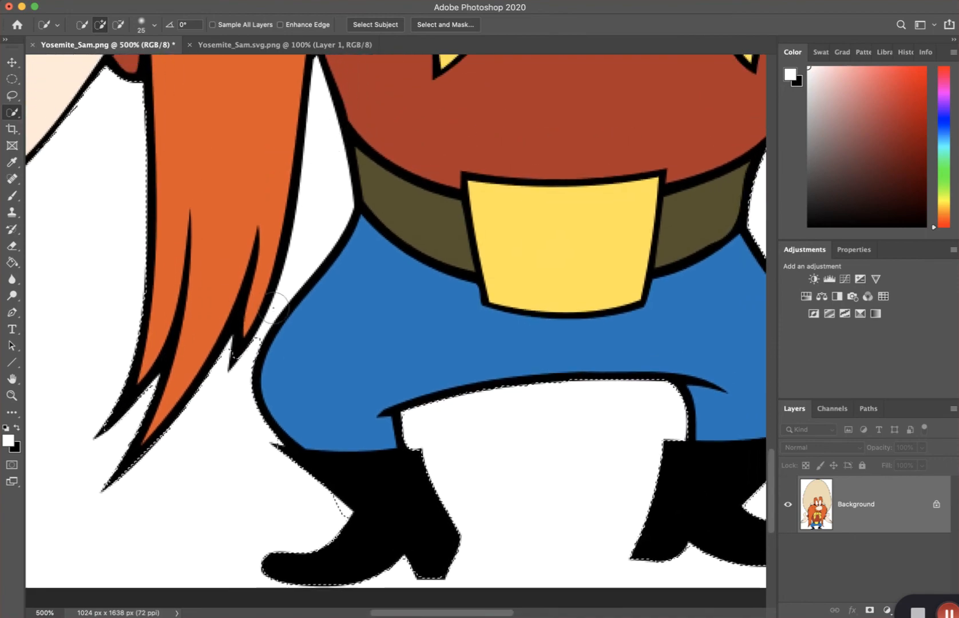
left_click_drag(325, 155, 322, 168)
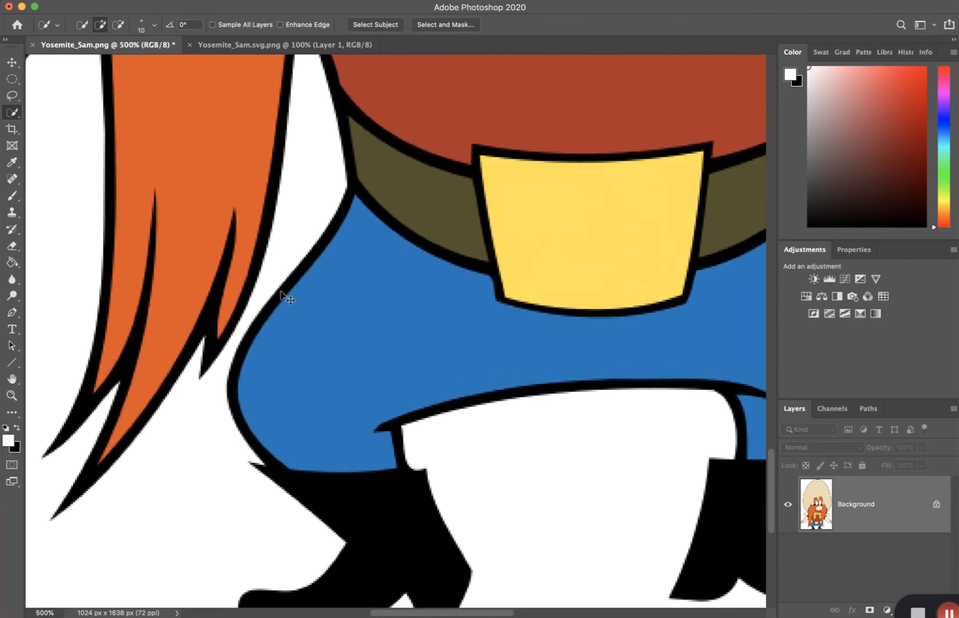
Step: With a 10 px brush, subtract the rest of the white gap beside the left trouser leg and refine the small moustache spike's selection
key("super+equal")
key("super+equal")
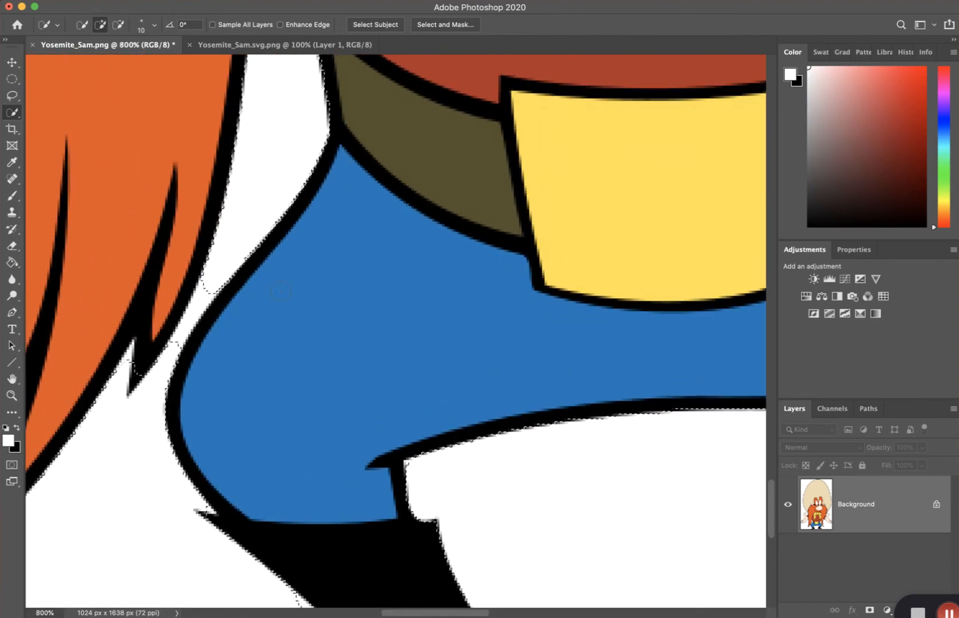
scroll(282, 292, "left", 5)
left_click_drag(315, 278, 297, 304)
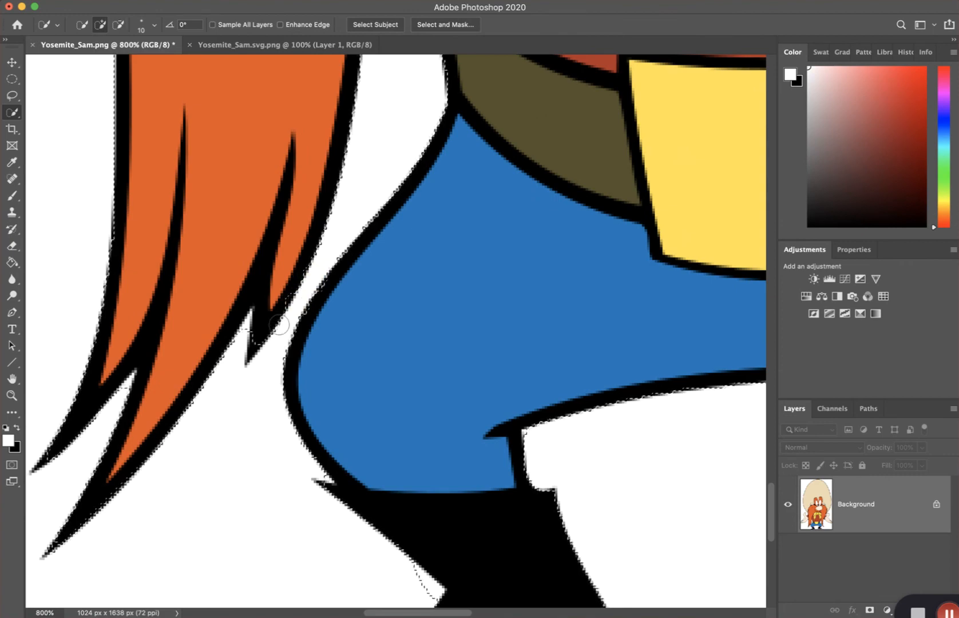
left_click(271, 296)
left_click(261, 328)
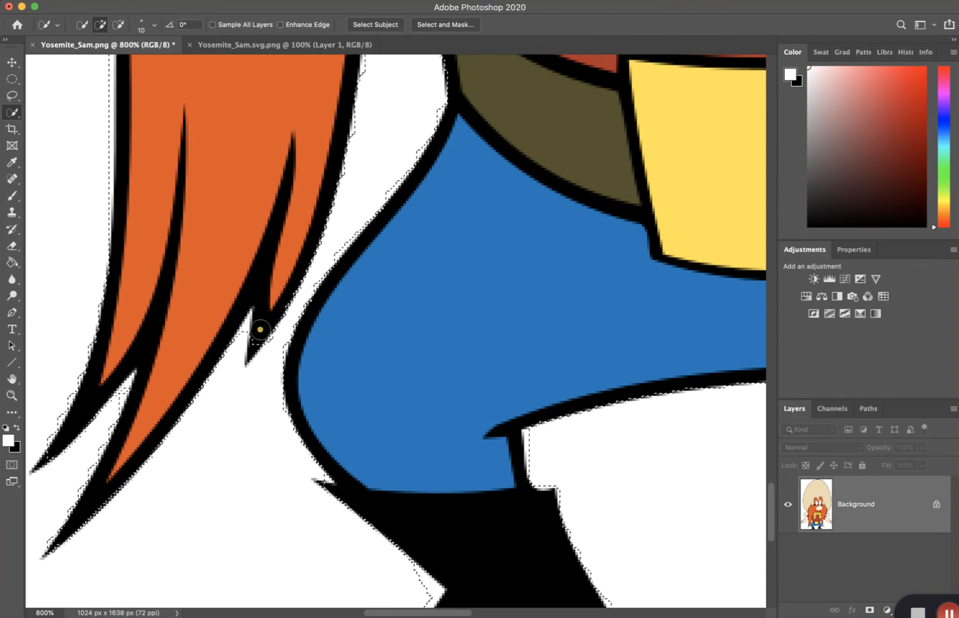
left_click(247, 322, "alt")
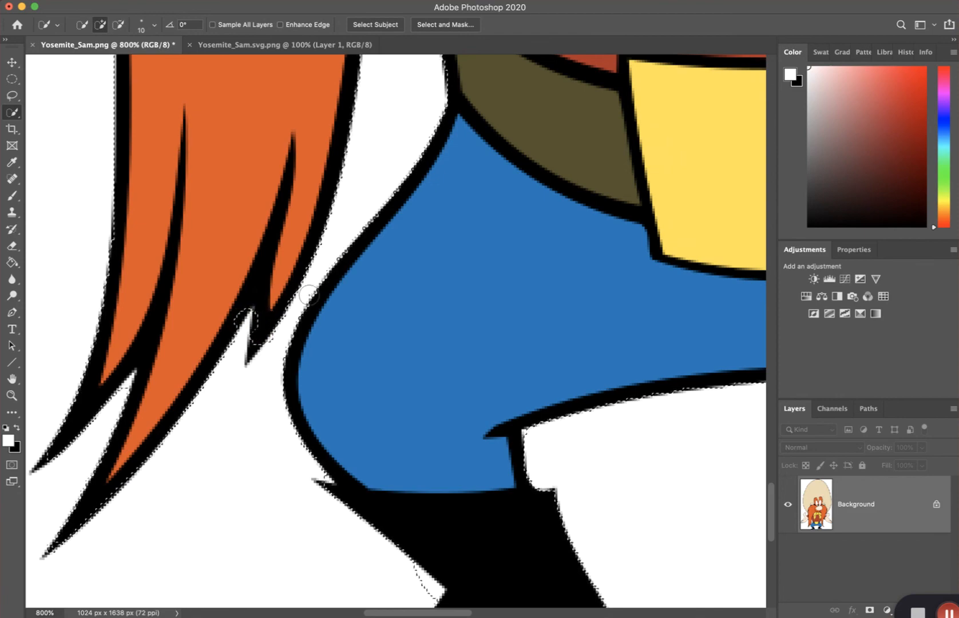
scroll(359, 145, "up", 5)
scroll(384, 128, "right", 15)
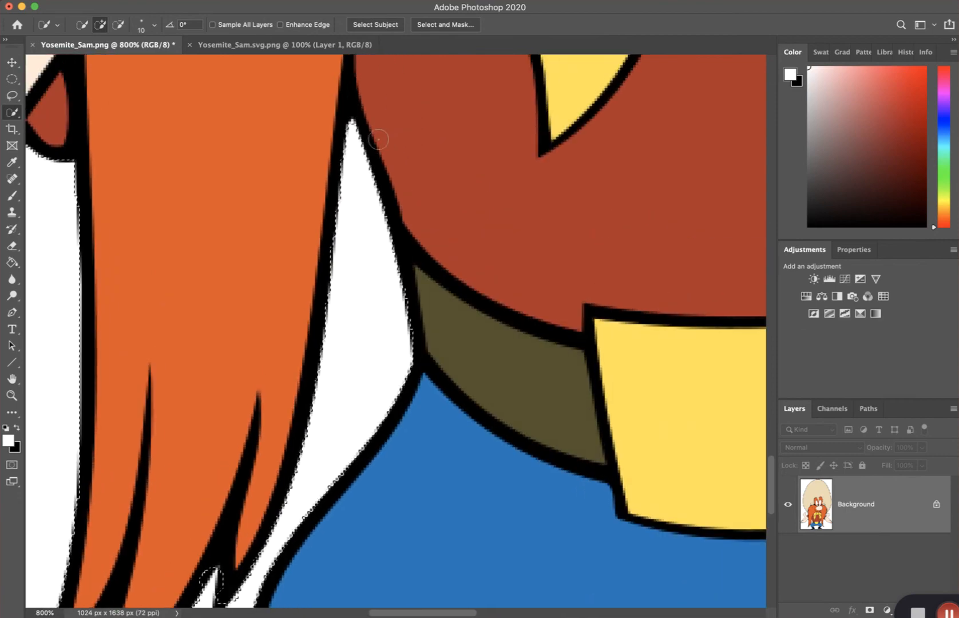
scroll(389, 200, "down", 3)
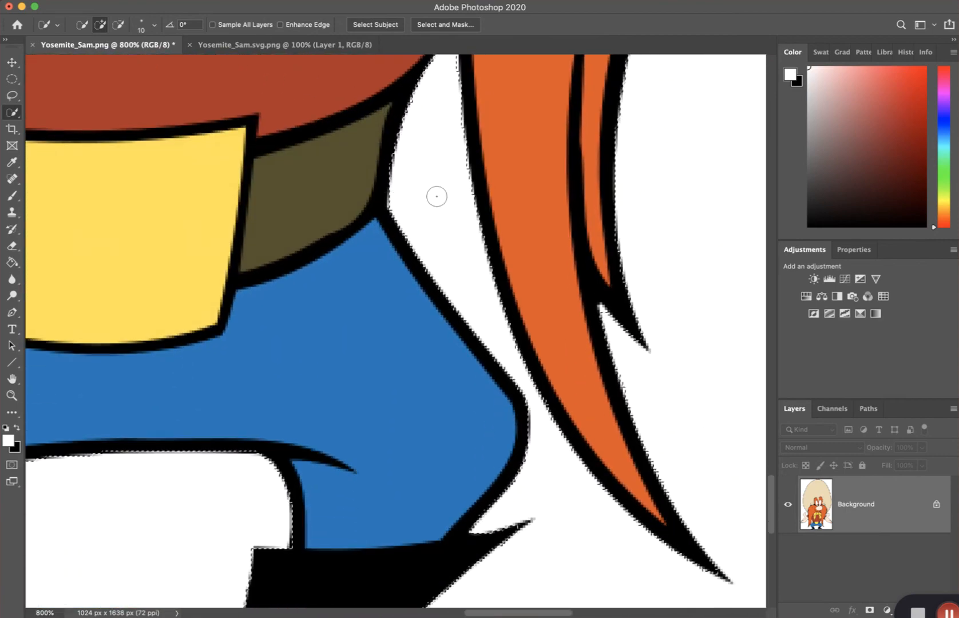
Step: Examine the selection edges around the boots, trousers, moustache and the hand on the left side of the image
scroll(387, 319, "down", 12)
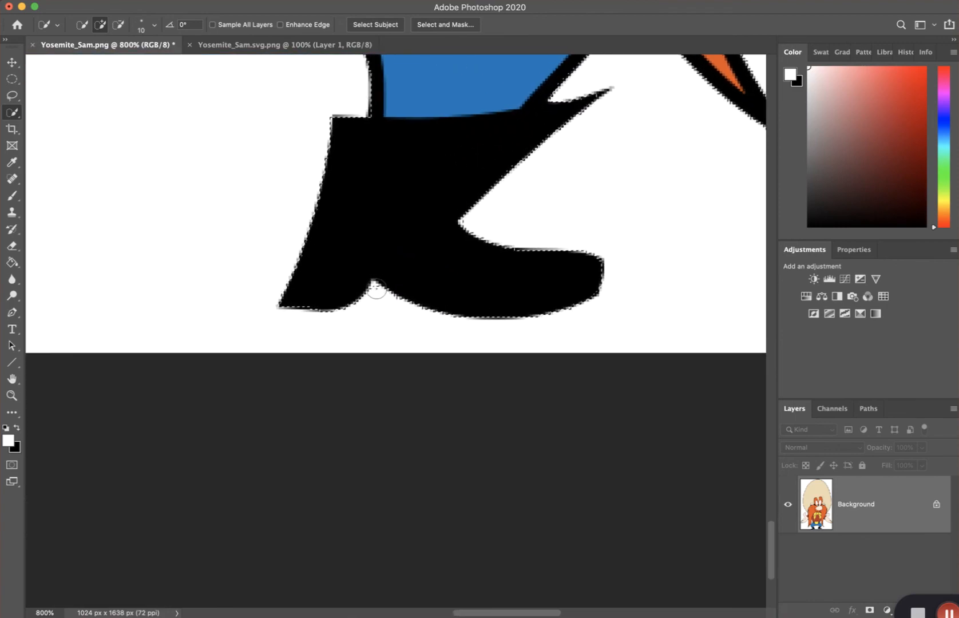
scroll(385, 286, "up", 15)
scroll(385, 286, "left", 10)
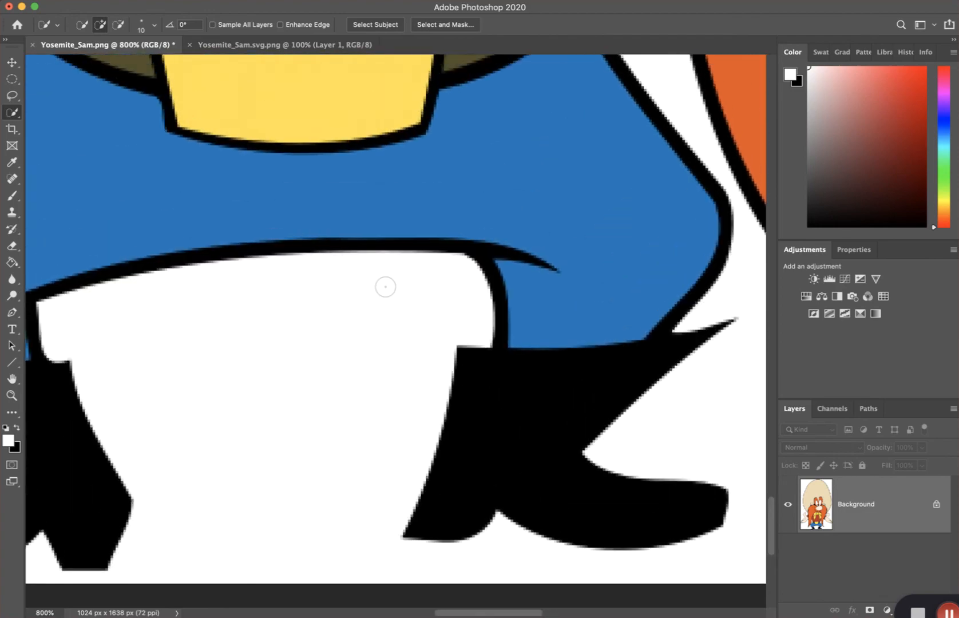
scroll(385, 286, "up", 10)
scroll(385, 286, "left", 8)
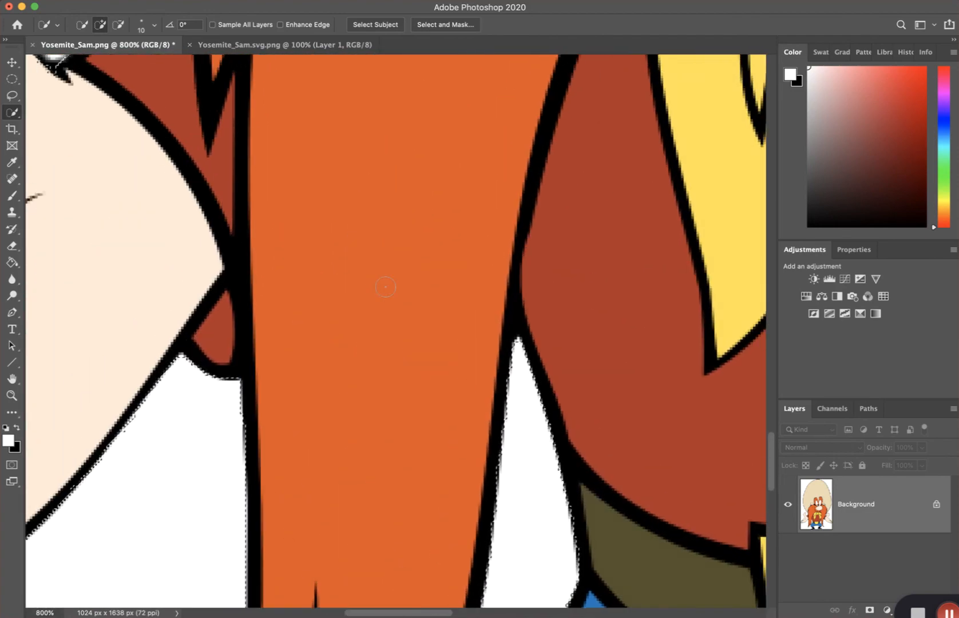
scroll(262, 232, "up", 5)
scroll(263, 231, "left", 2)
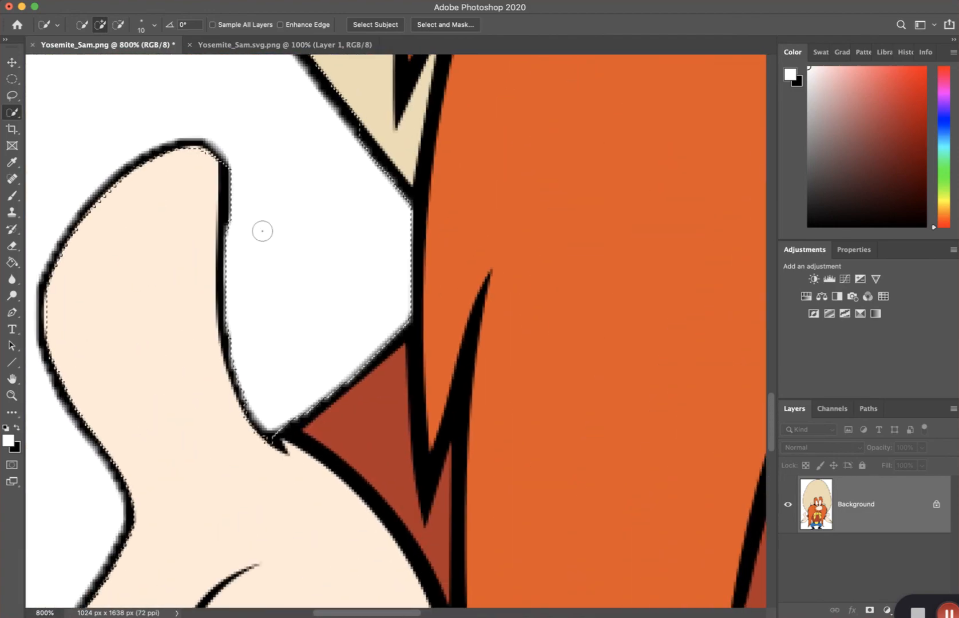
key("super+minus")
key("super+minus")
key("super+minus")
key("super+minus")
key("super+minus")
key("super+minus")
key("super+minus")
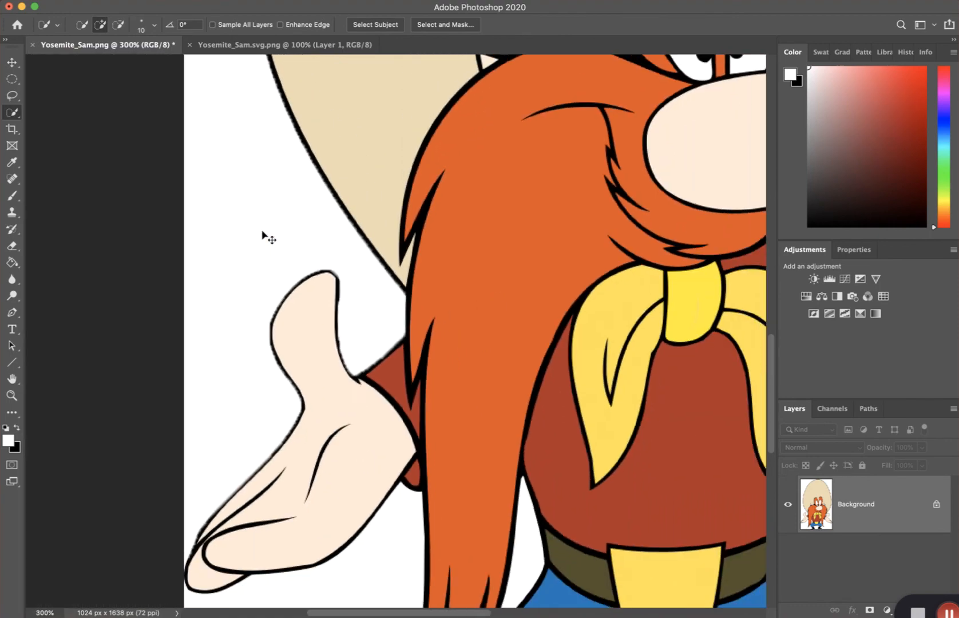
key("super+plus")
key("super+plus")
key("super+plus")
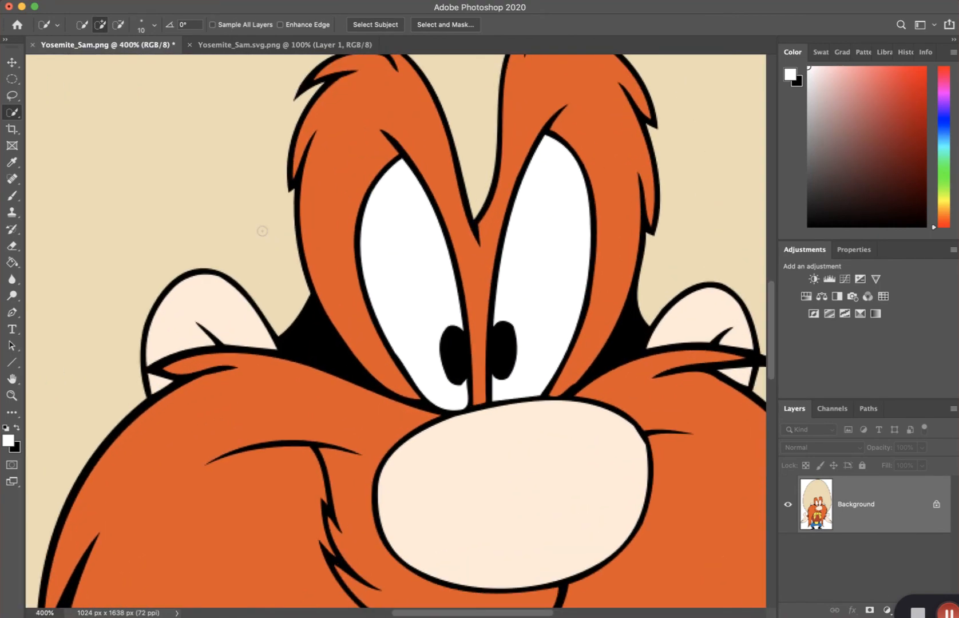
scroll(262, 231, "down", 10)
scroll(263, 231, "left", 6)
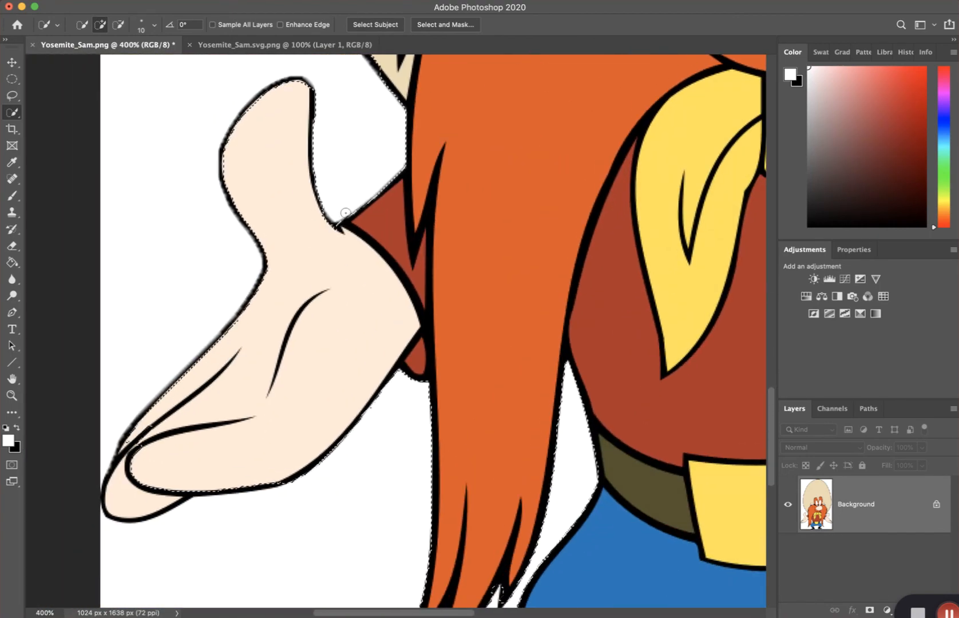
scroll(343, 214, "up", 3)
scroll(345, 213, "down", 5)
scroll(345, 213, "right", 1)
scroll(346, 213, "down", 4)
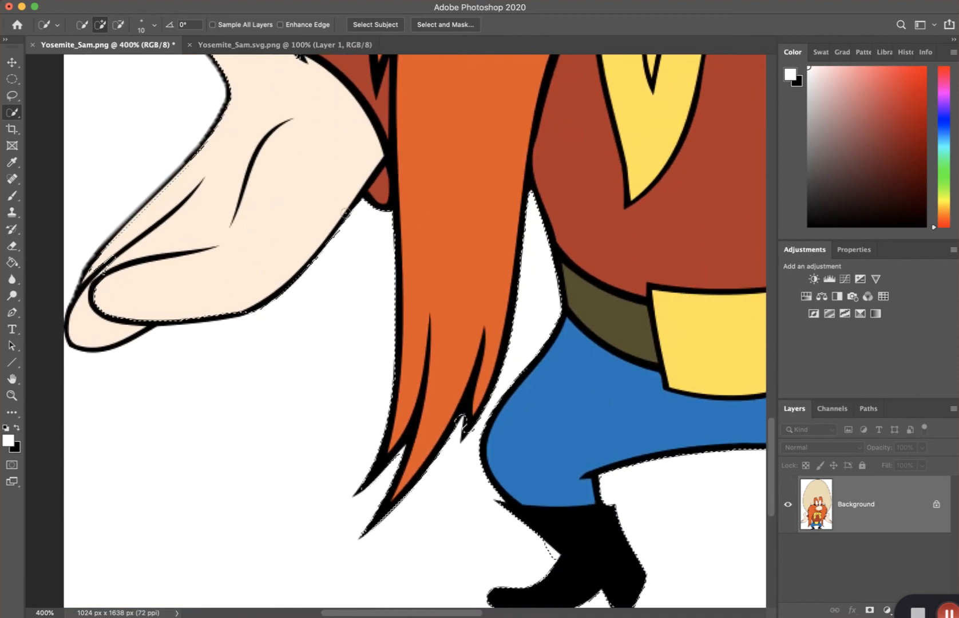
Step: Enlarge the selection brush to 25 px and add the unselected fingertip of the left-side hand to the selection
key("bracketright")
key("bracketright")
key("bracketright")
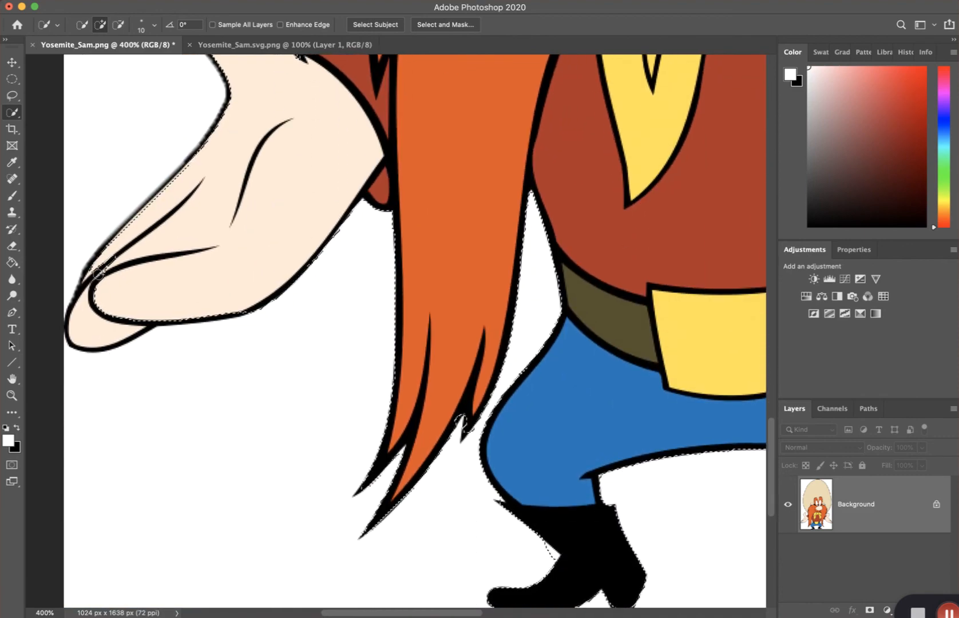
left_click_drag(108, 277, 91, 330)
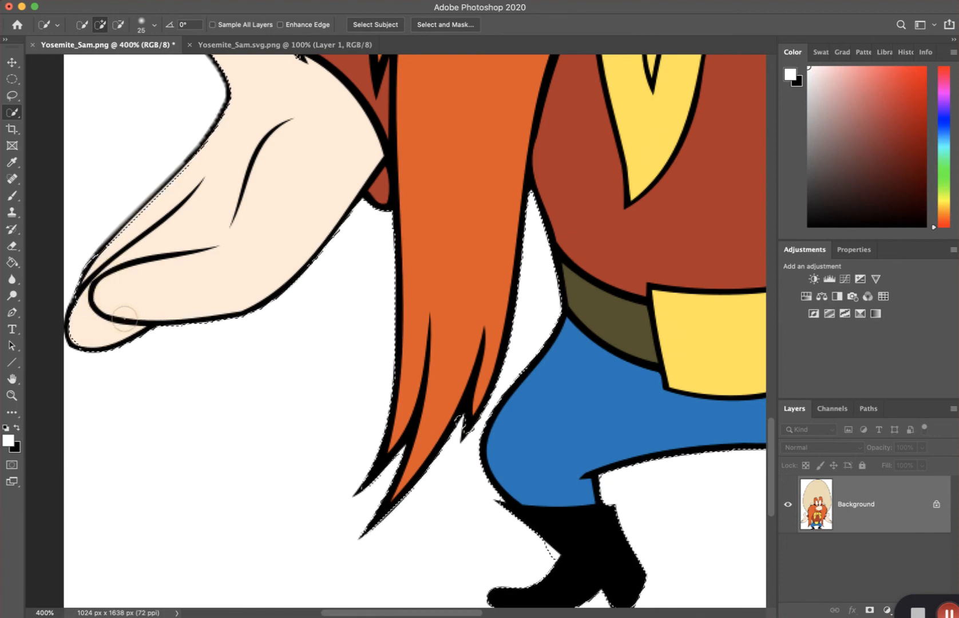
Step: Examine the selection around the right-side hand and sleeve and check the outline of the whole character
scroll(223, 212, "up", 4)
scroll(501, 239, "up", 12)
scroll(501, 239, "right", 4)
scroll(501, 239, "down", 9)
scroll(501, 240, "right", 12)
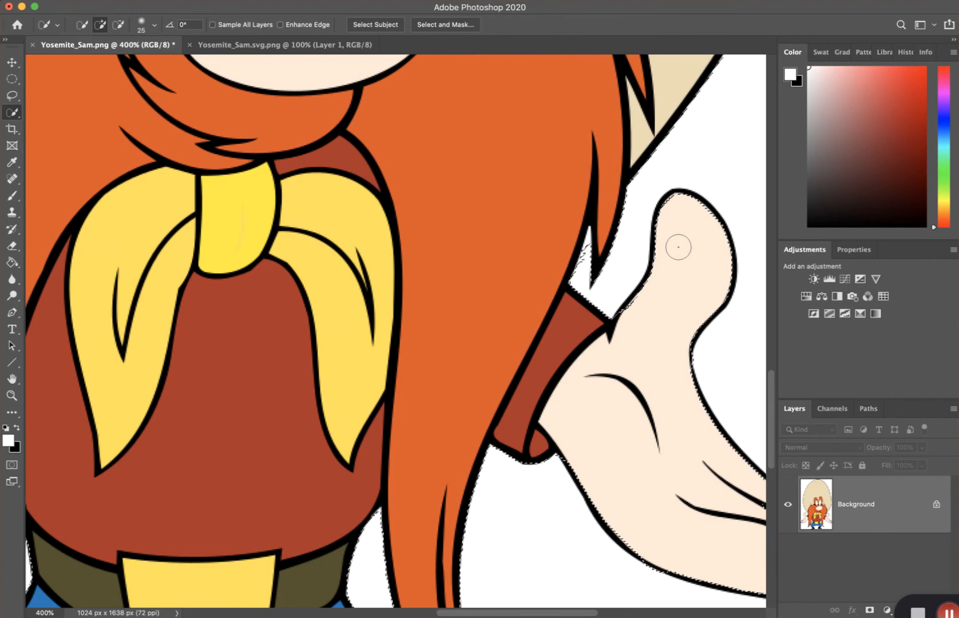
key("super+minus")
key("super+minus")
key("super+minus")
key("super+minus")
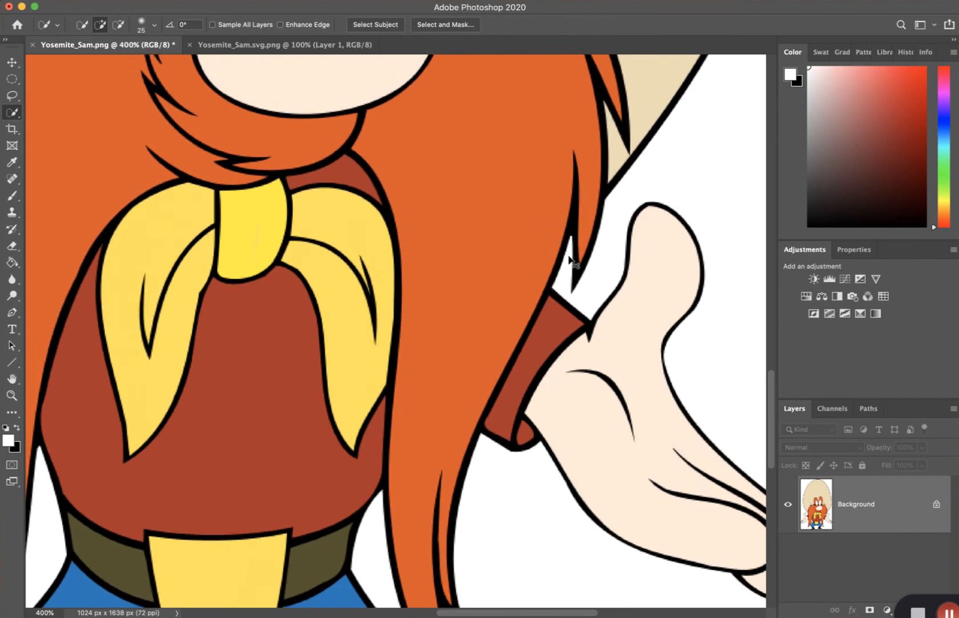
key("super+equal")
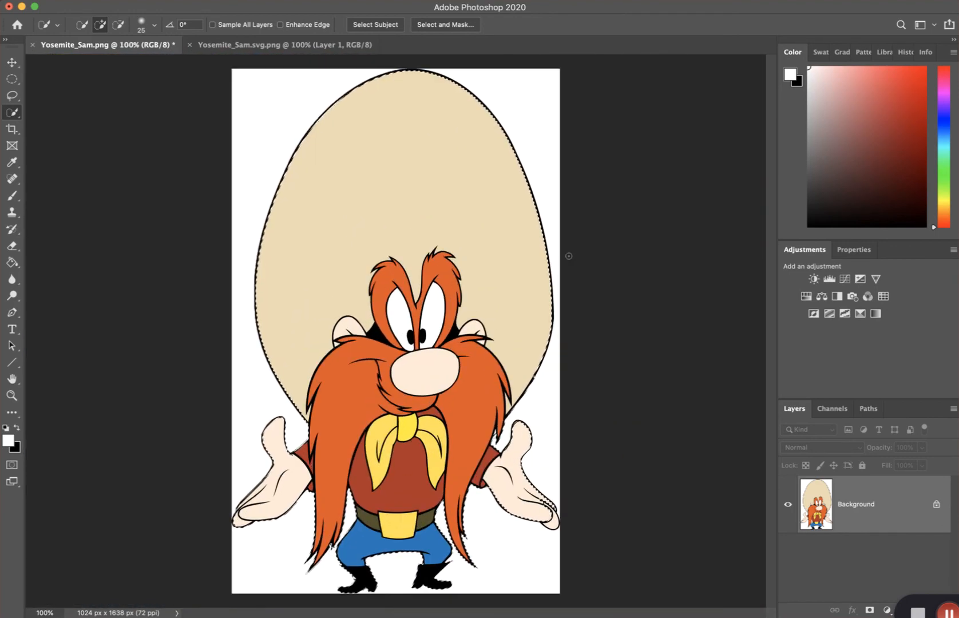
key("super+minus")
key("super+equal")
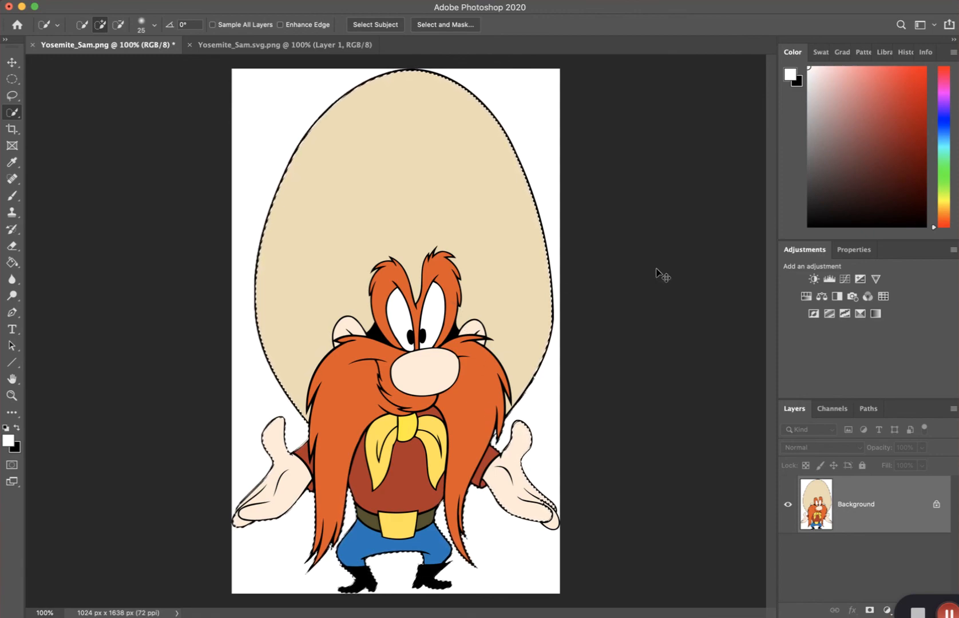
Step: Copy the selected character to a new layer and toggle the Background layer's visibility to check the cutout
key("super+j")
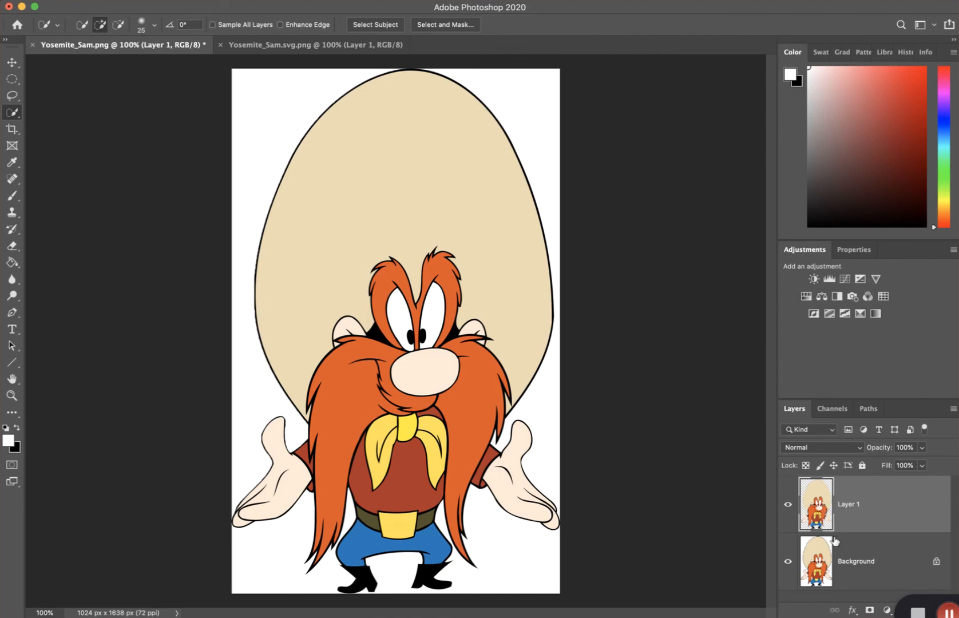
left_click(788, 561)
left_click(788, 561)
left_click(788, 562)
left_click(788, 562)
left_click(788, 562)
left_click(788, 562)
left_click(787, 563)
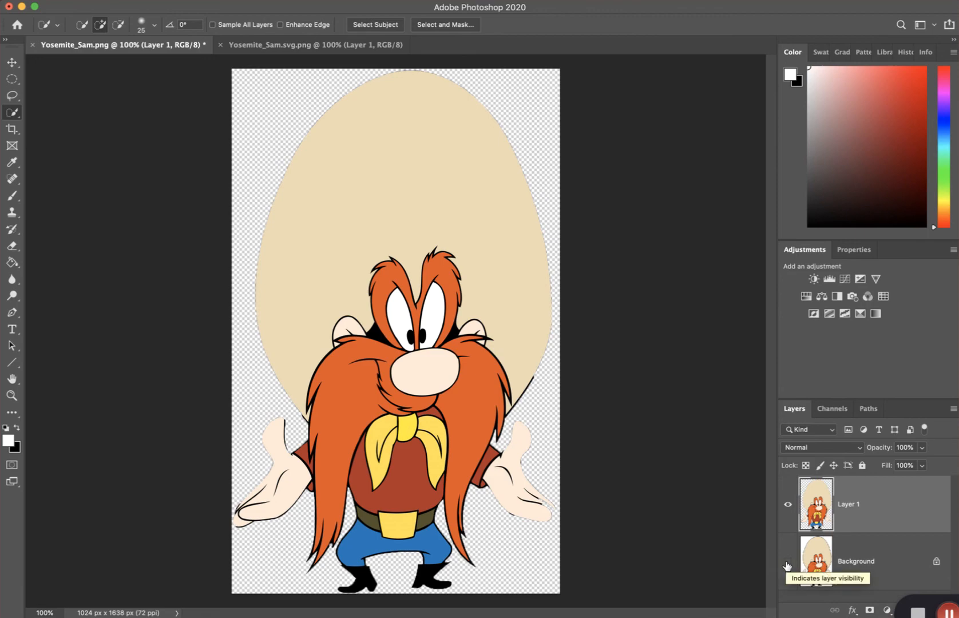
left_click(787, 563)
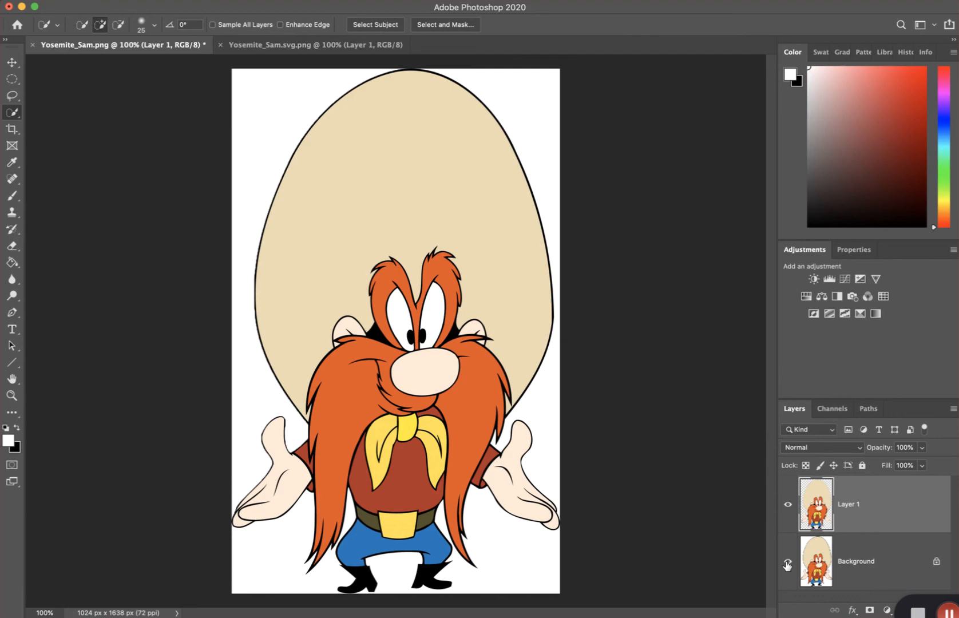
left_click(947, 611)
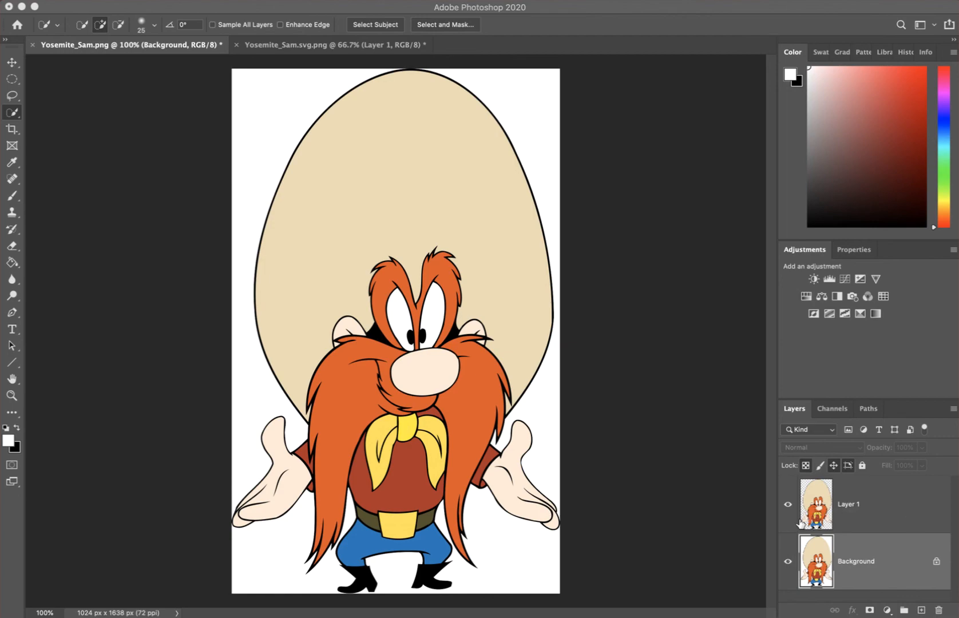
Step: Compare the cutout with the Background layer shown and hidden, and delete the Background layer
left_click(789, 565)
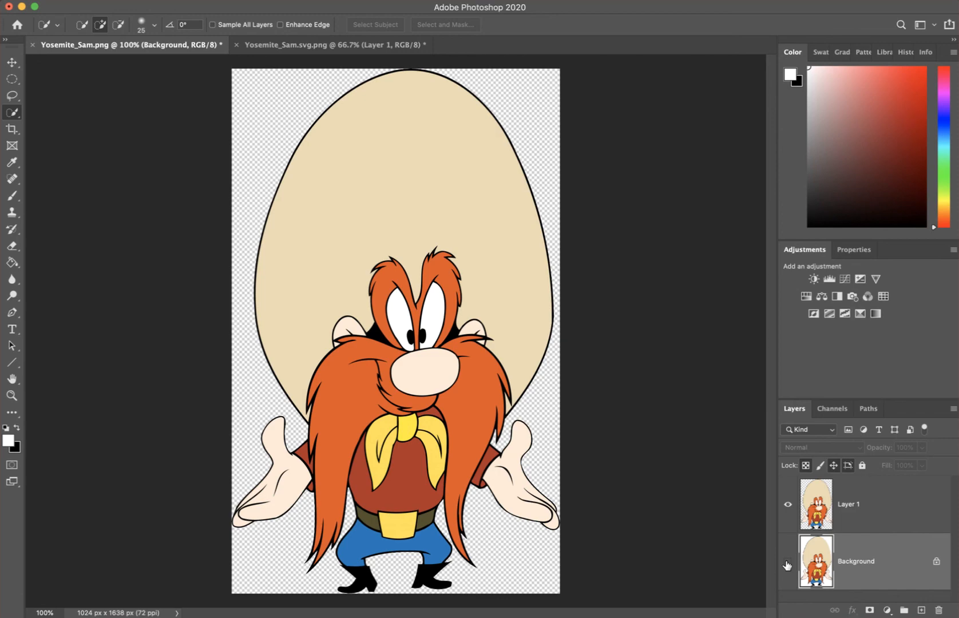
left_click(787, 565)
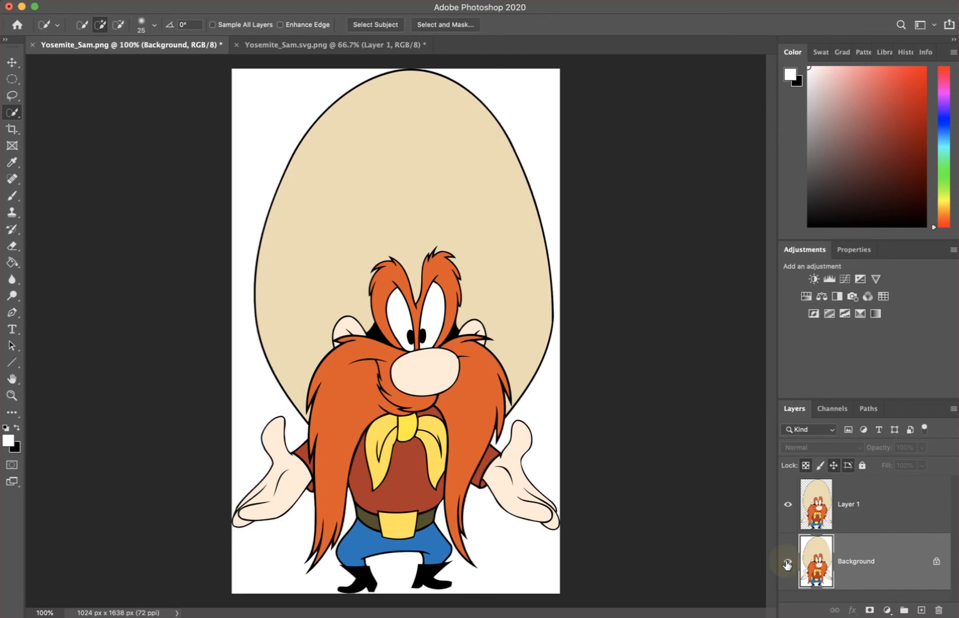
left_click(787, 563)
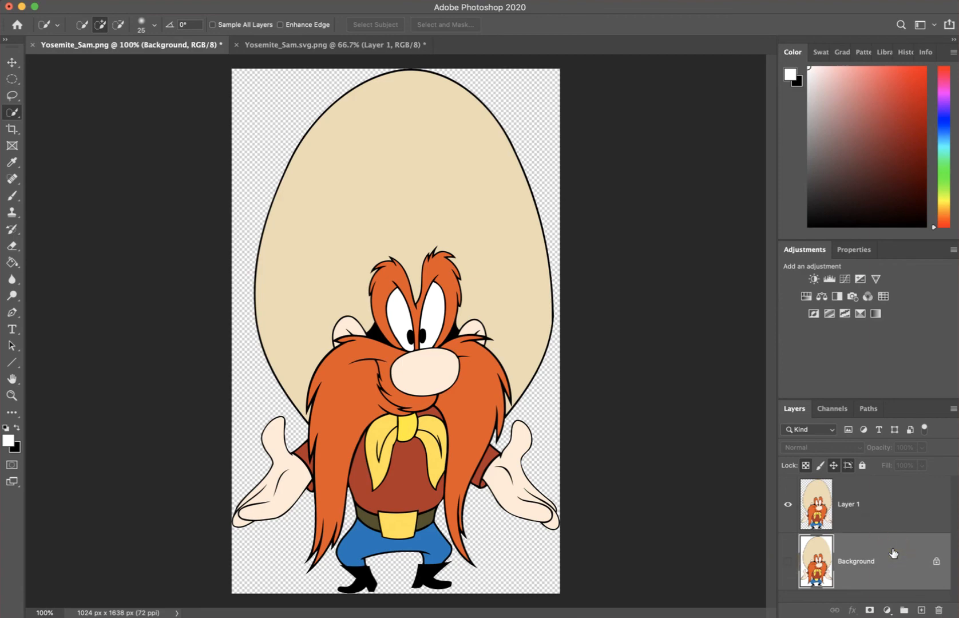
key("Delete")
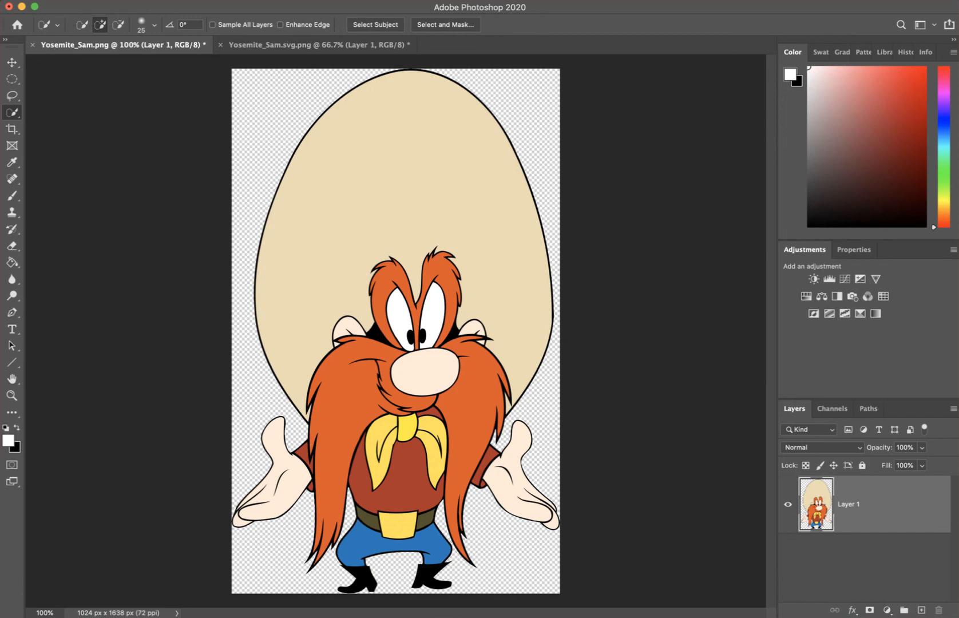
left_click(65, 1)
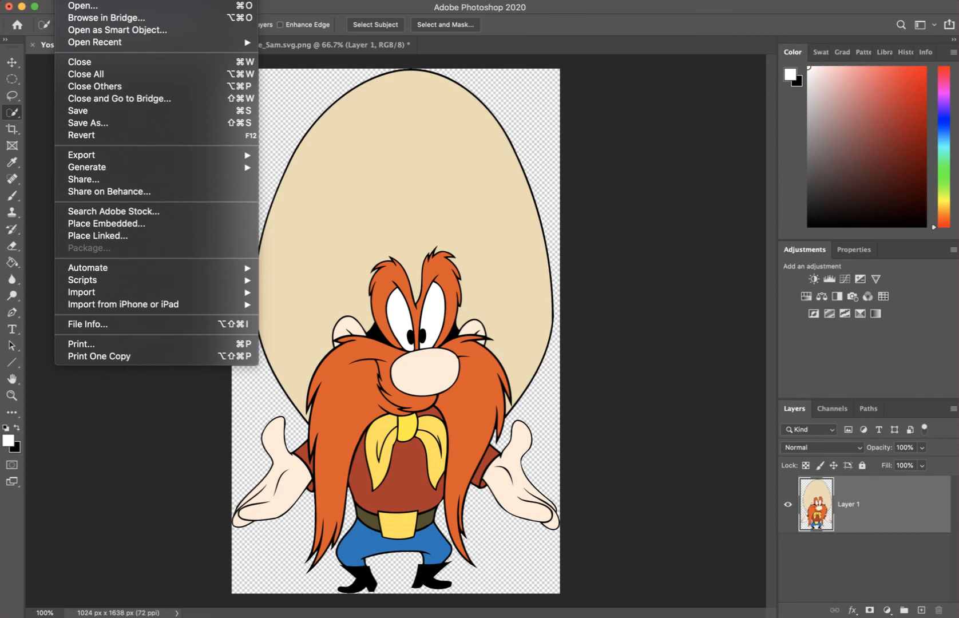
left_click(92, 2)
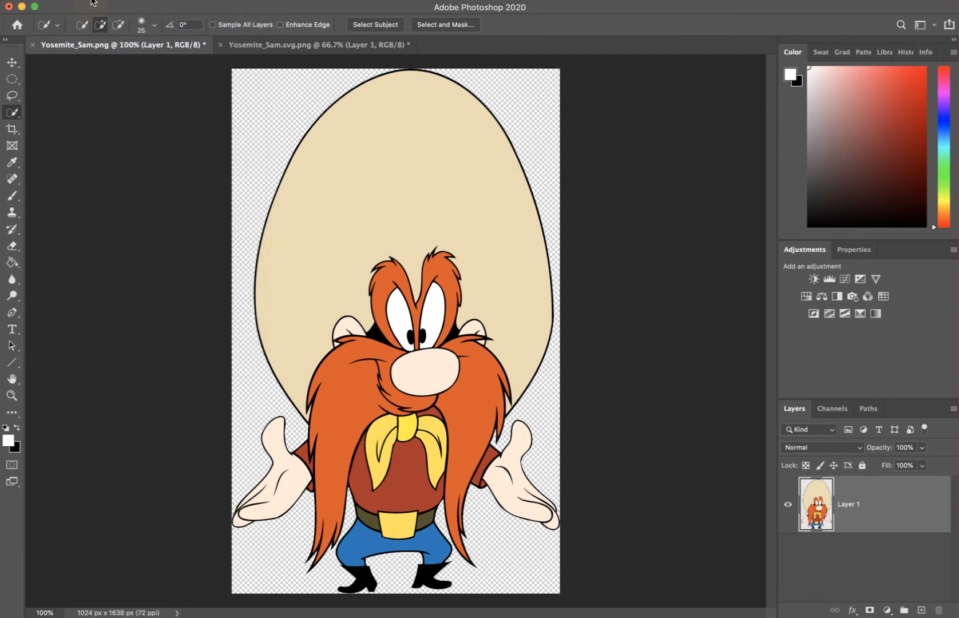
left_click_drag(637, 94, 530, 14)
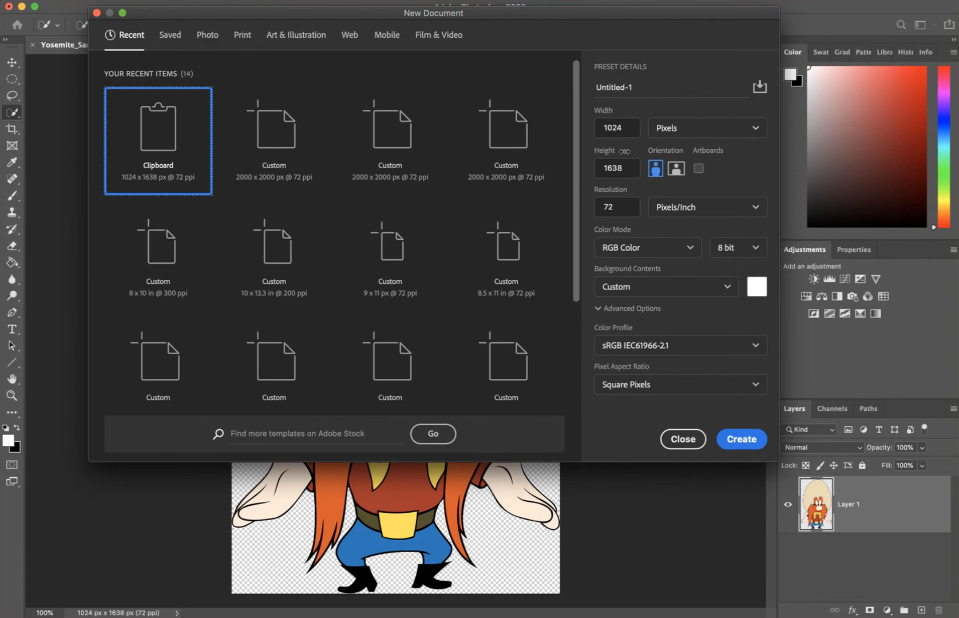
left_click(680, 130)
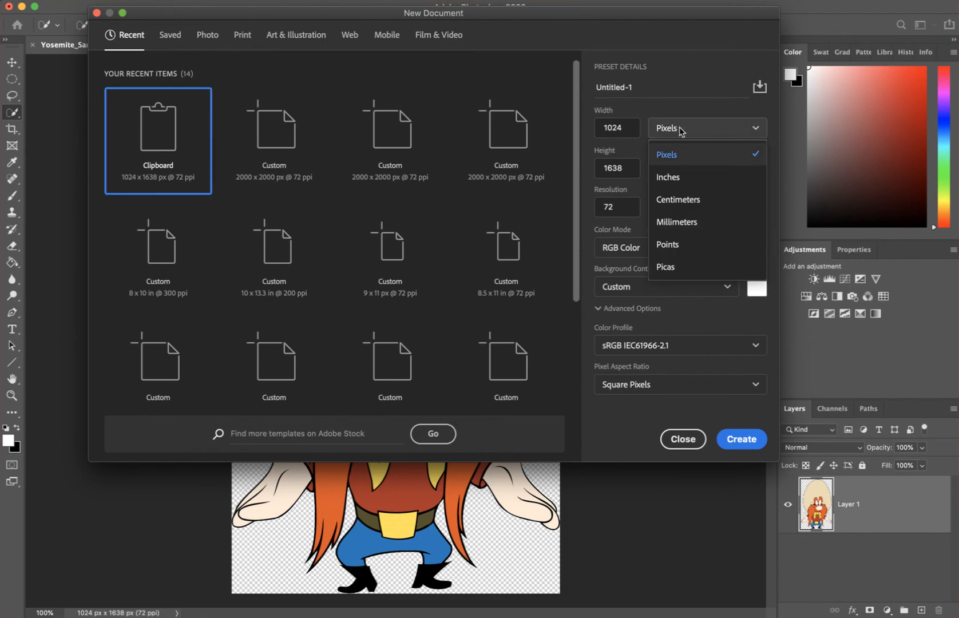
left_click(680, 130)
double_click(630, 127)
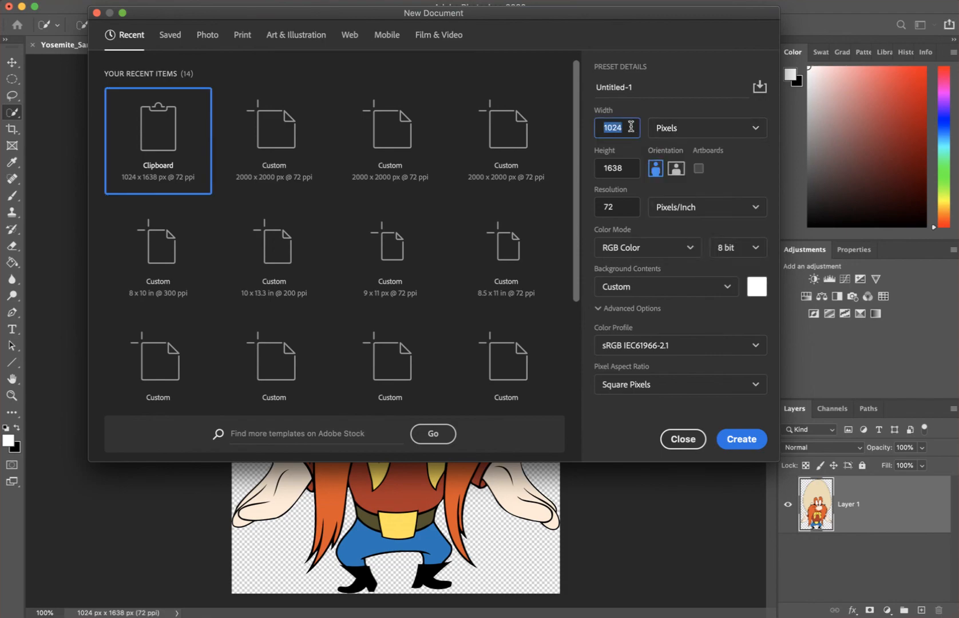
type("2000")
key("Tab")
key("Tab")
type("2200")
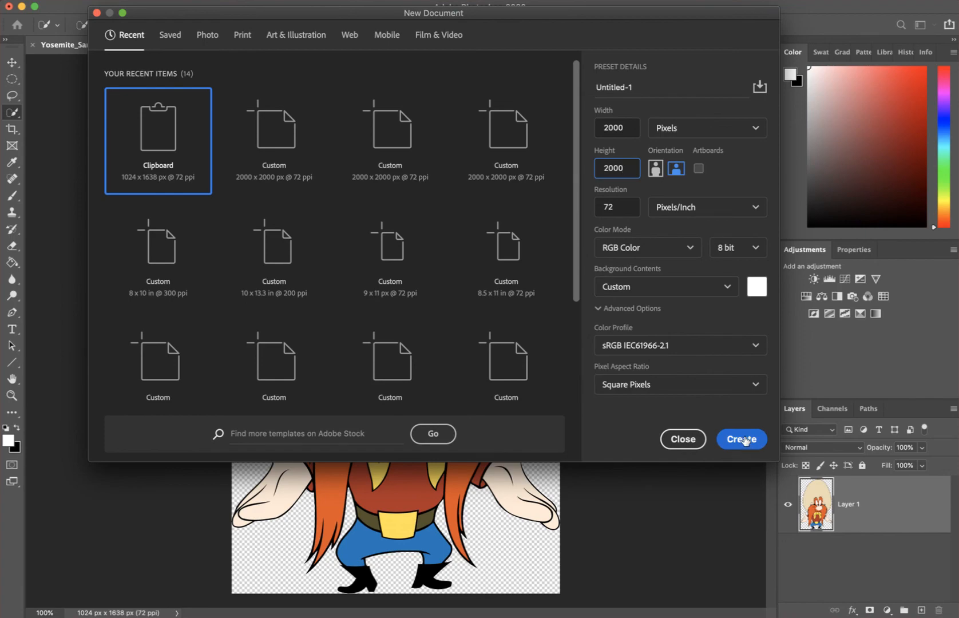
left_click(742, 439)
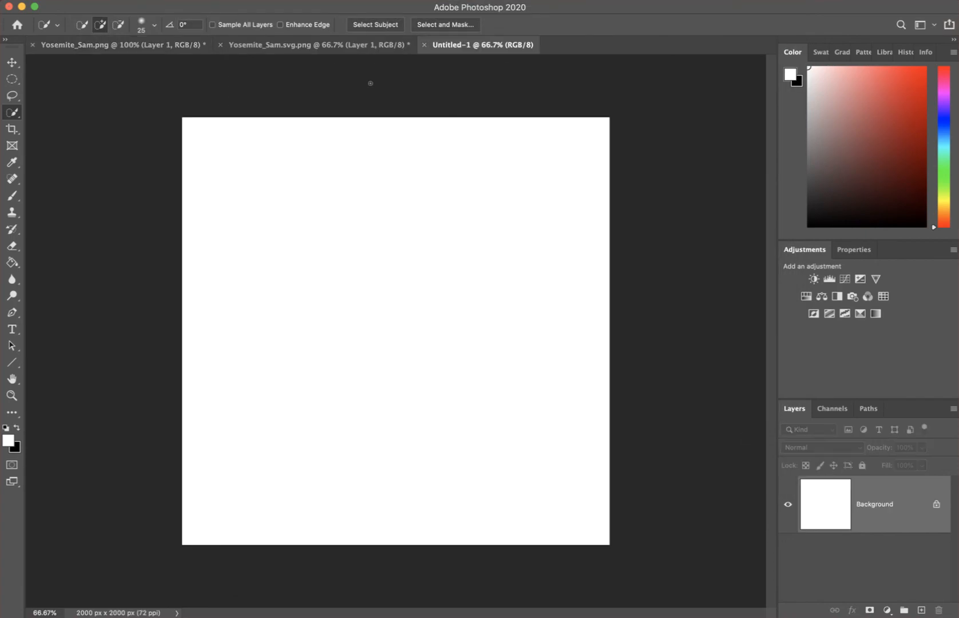
left_click(423, 45)
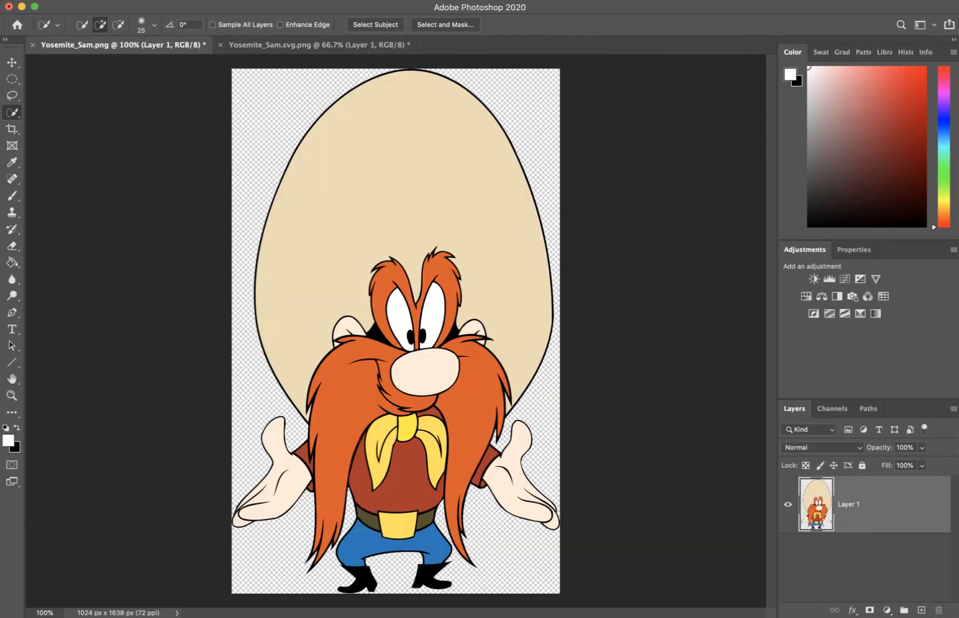
Step: Create a new 2000 x 2000 pixel document at 72 pixels/inch with transparent background contents
left_click(60, 0)
left_click(72, 0)
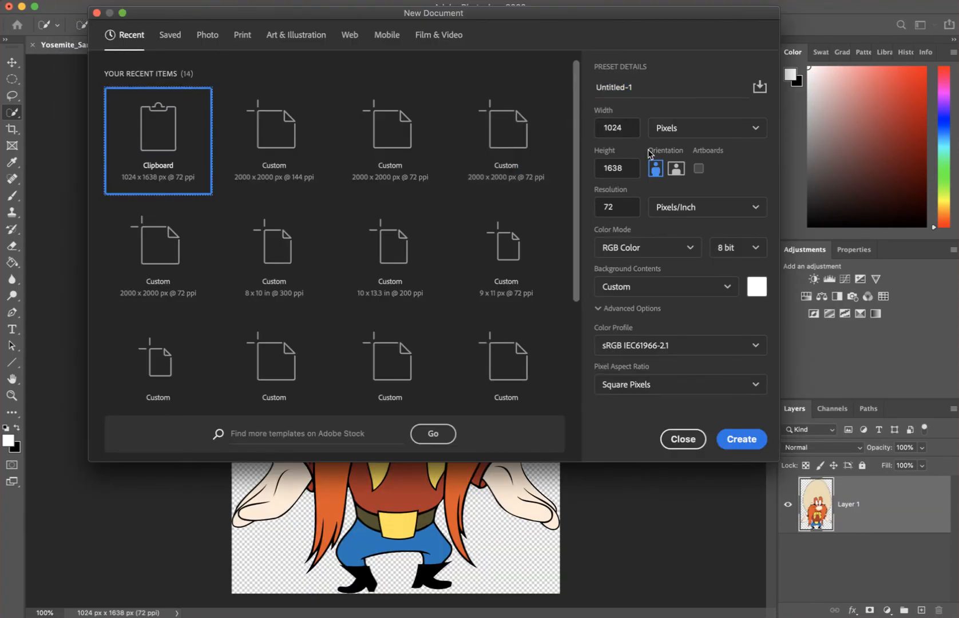
left_click(617, 127)
type("2000")
key("Tab")
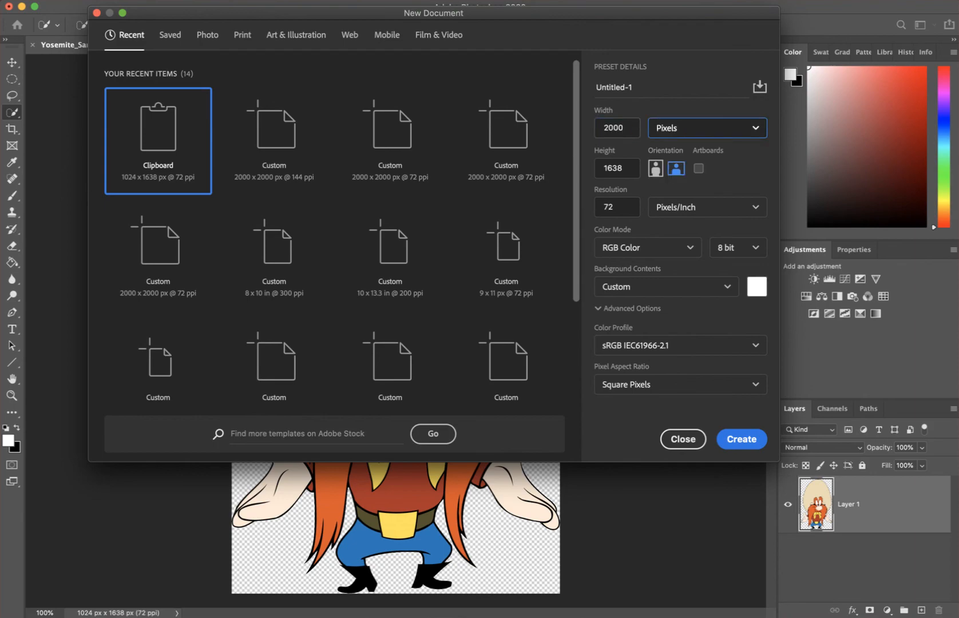
key("Tab")
type("2000")
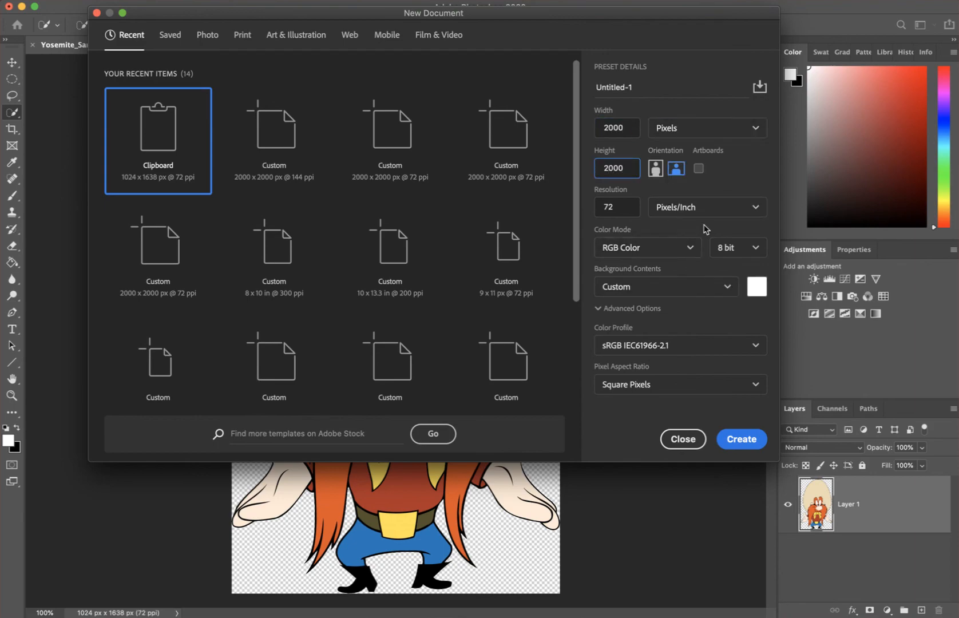
left_click(727, 285)
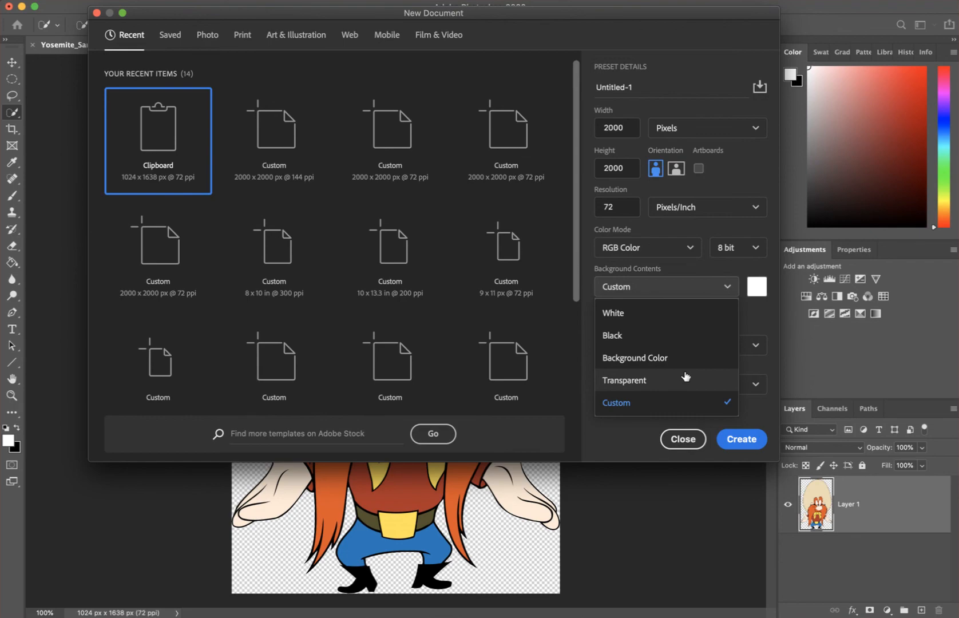
left_click(667, 380)
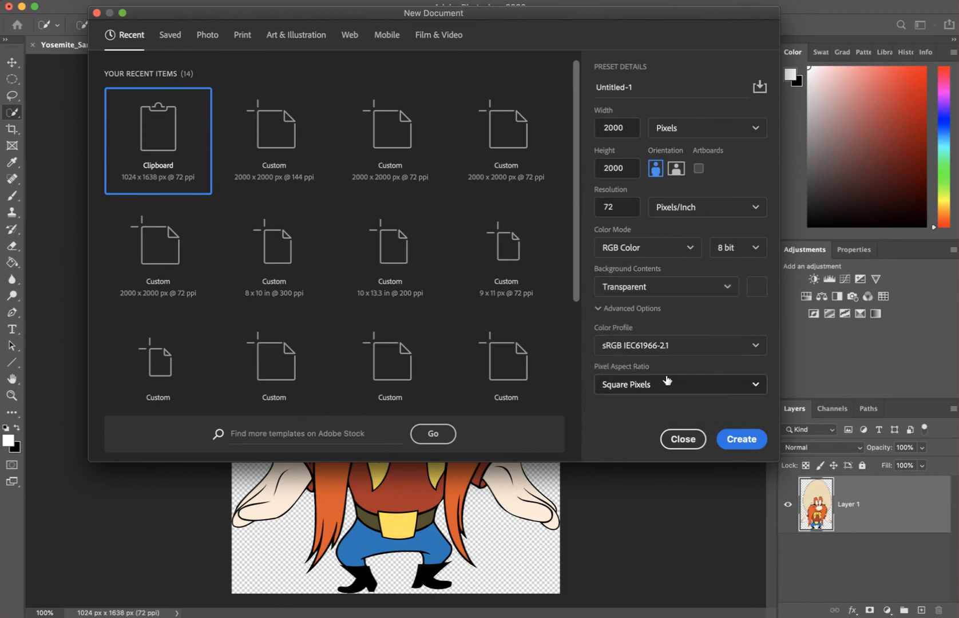
left_click(753, 440)
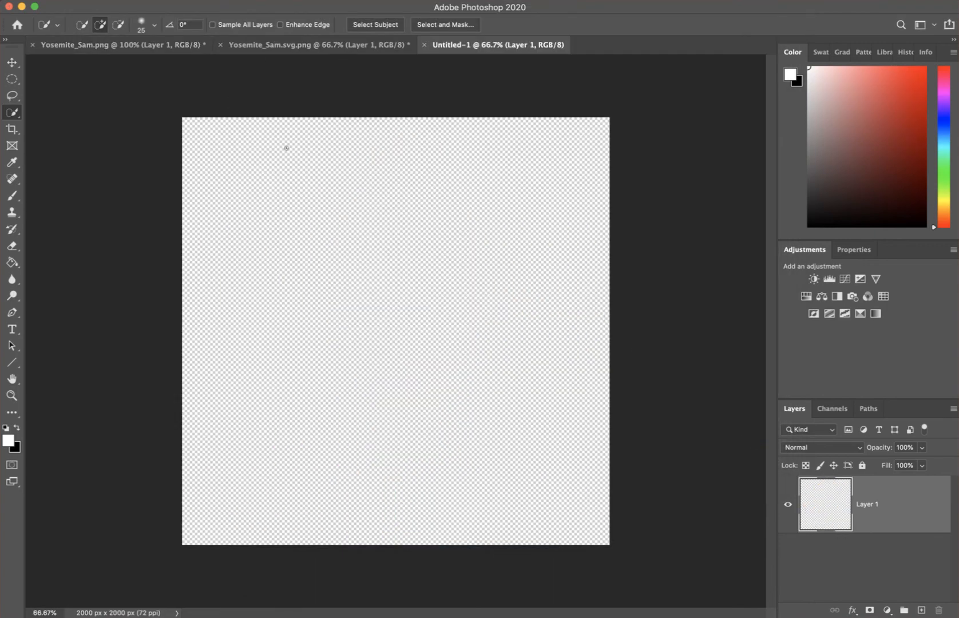
Step: Select and copy the whole cutout in Yosemite_Sam.png and paste it into the Untitled-1 document
key("v")
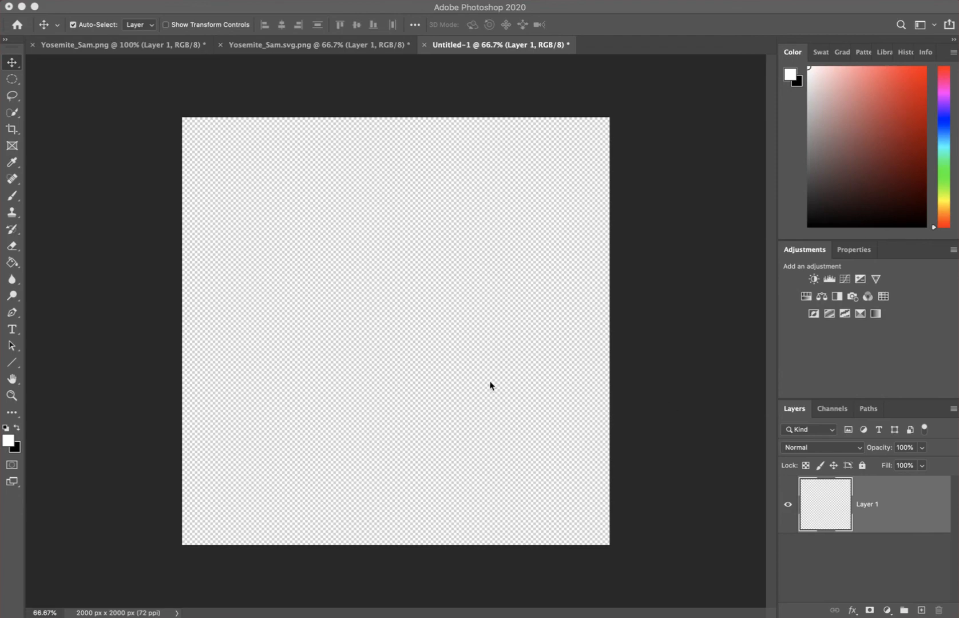
left_click(108, 47)
left_click(108, 46)
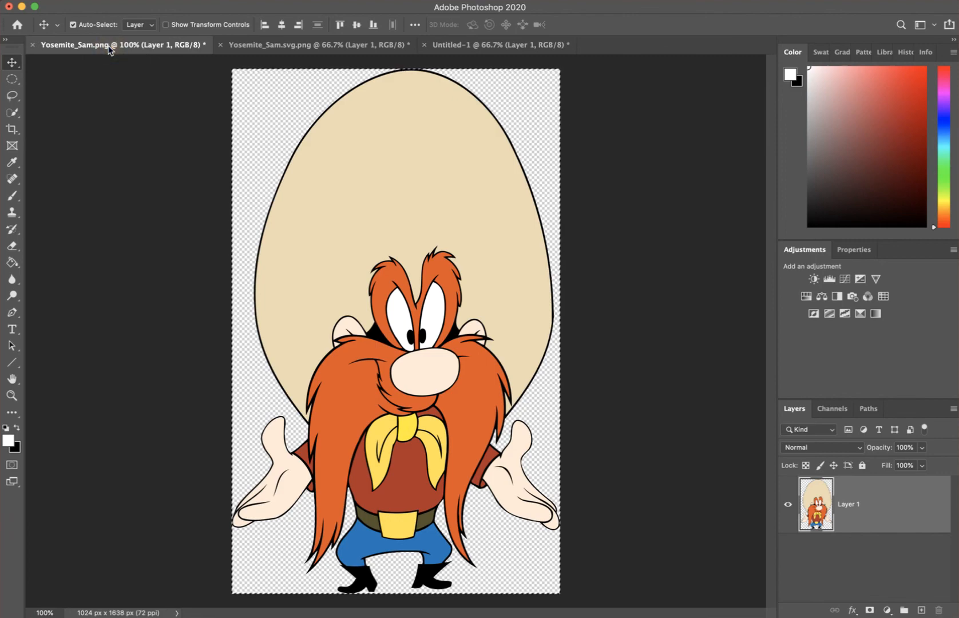
left_click(12, 79)
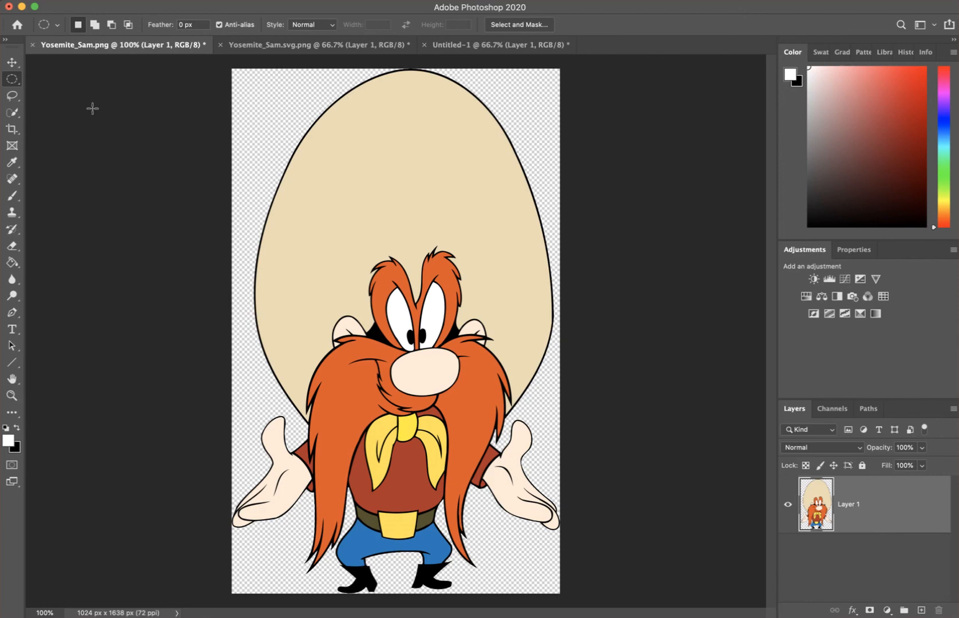
key("super+a")
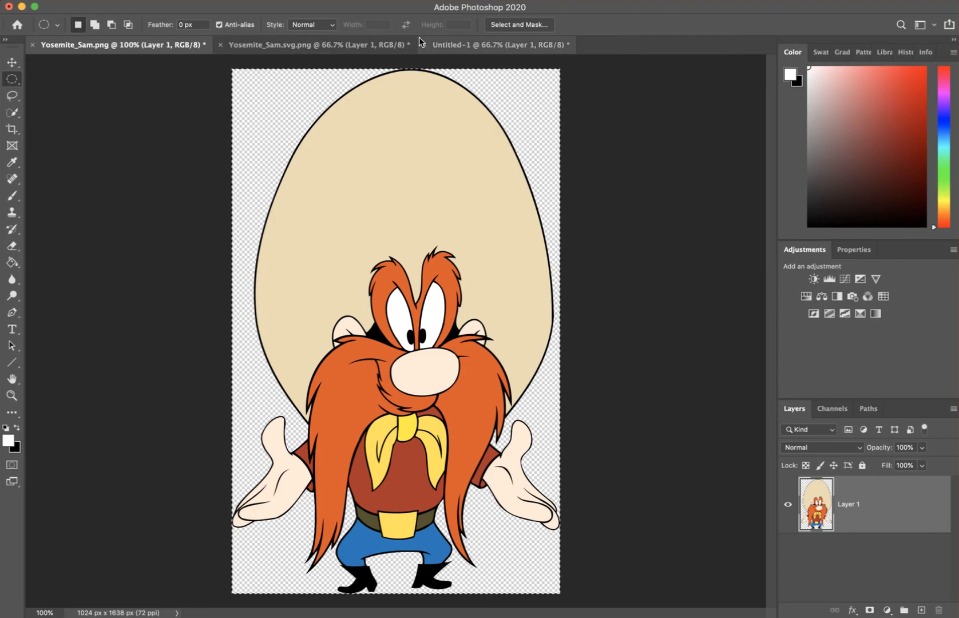
left_click(458, 44)
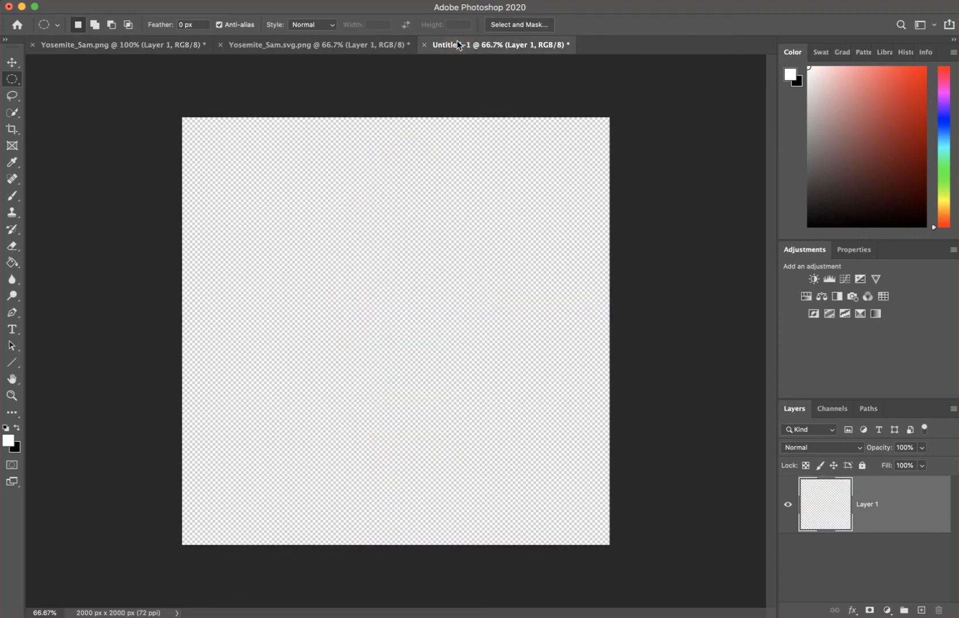
key("super+v")
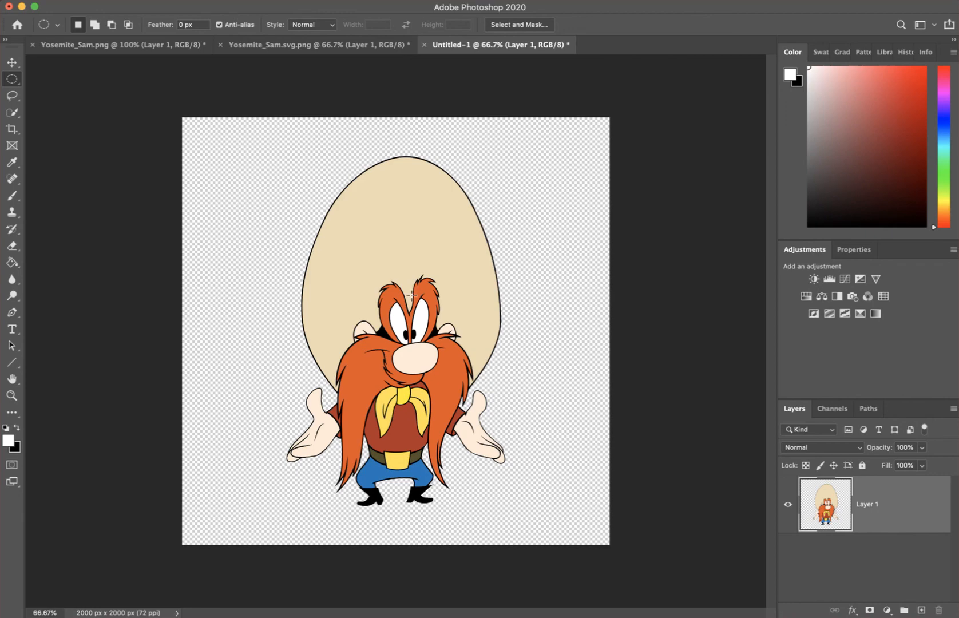
Step: Scale the pasted character down to about 34% and move it to the canvas's upper-left corner
key("super+t")
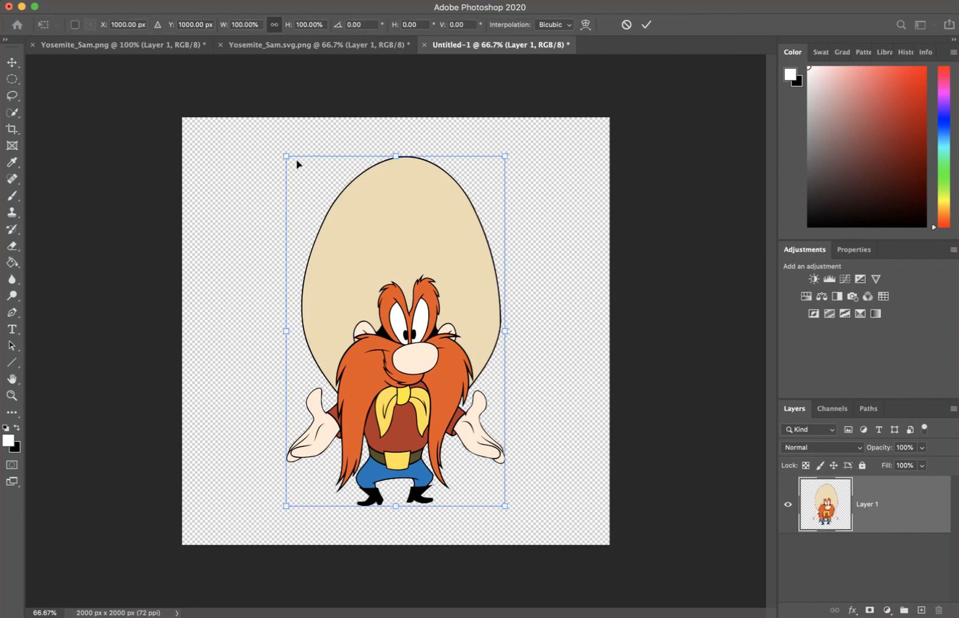
left_click_drag(387, 250, 404, 235)
left_click_drag(290, 146, 435, 378)
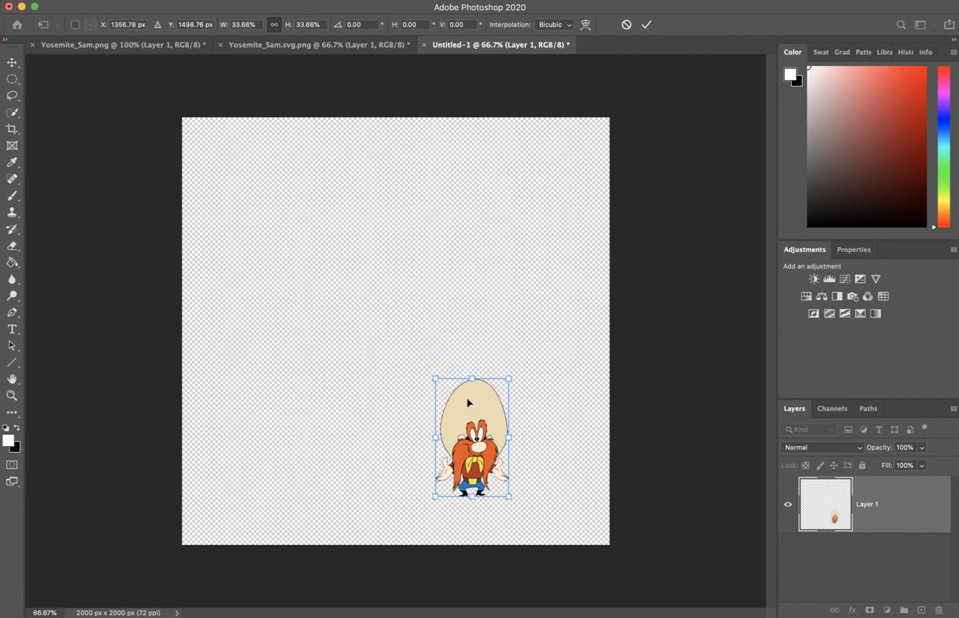
key("Return")
key("m")
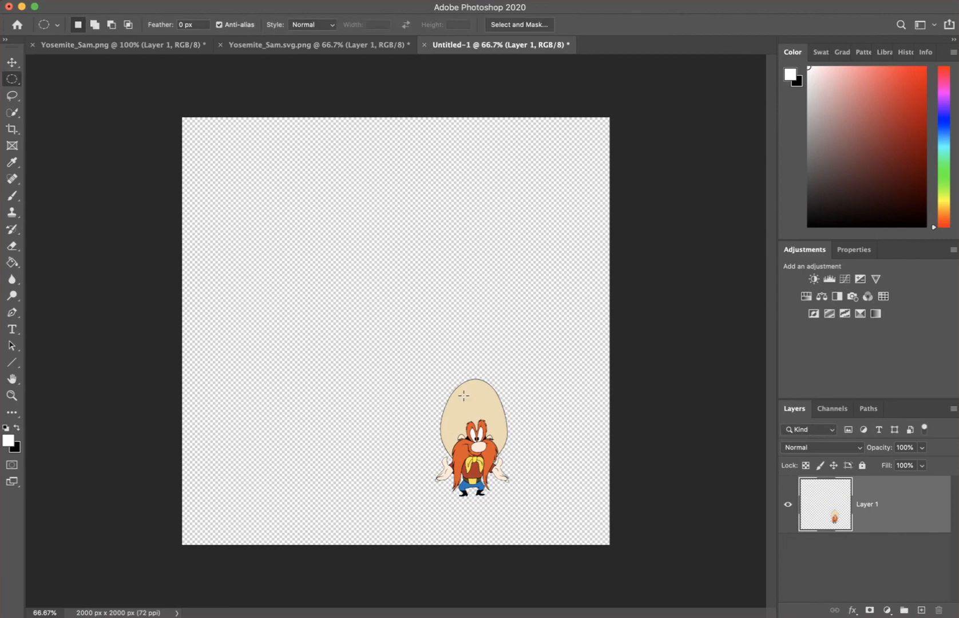
left_click(13, 62)
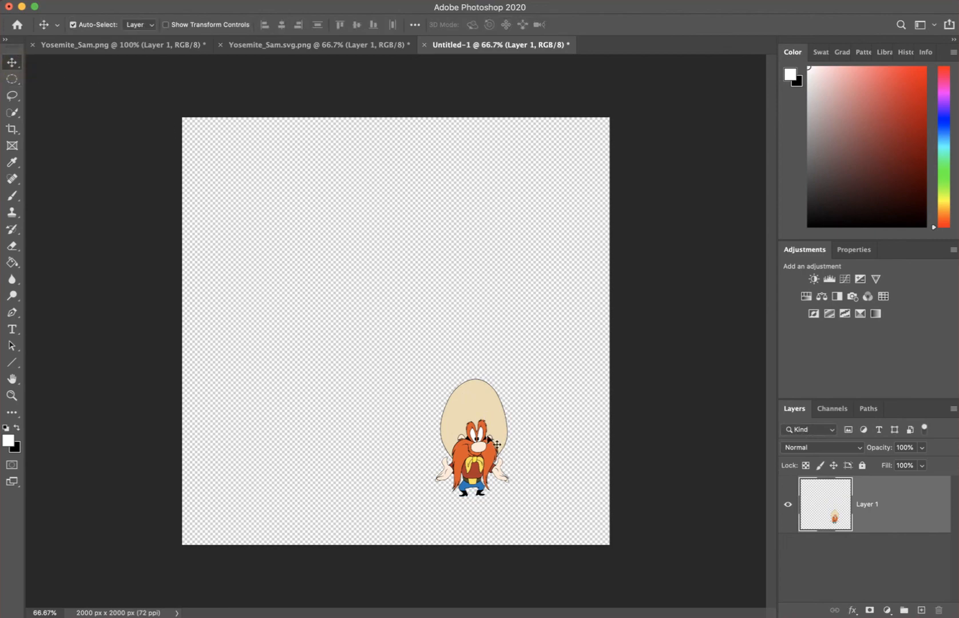
left_click_drag(491, 445, 236, 184)
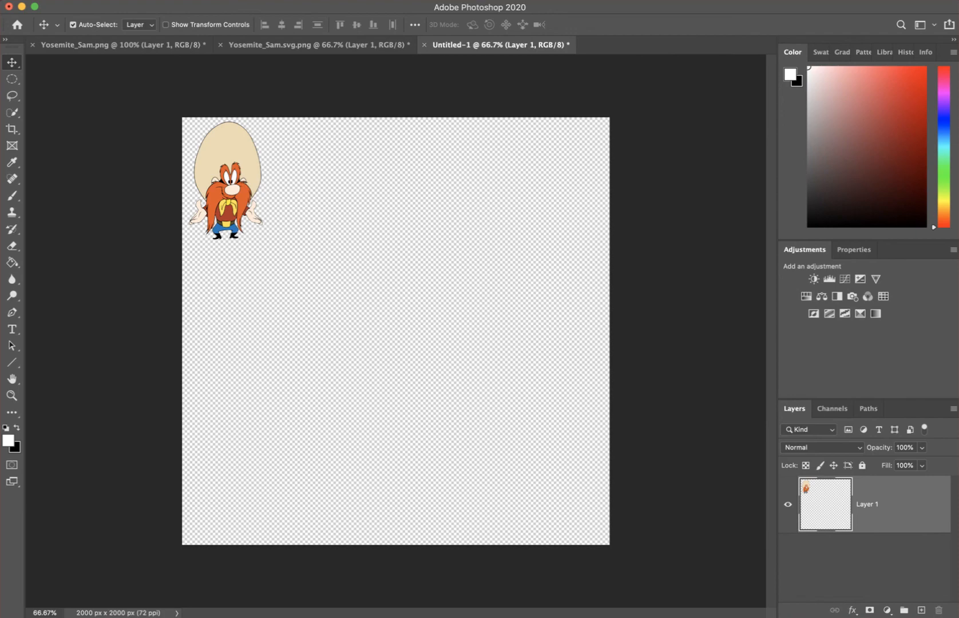
Step: Show the Timeline and create a frame animation for the document
left_click(356, 0)
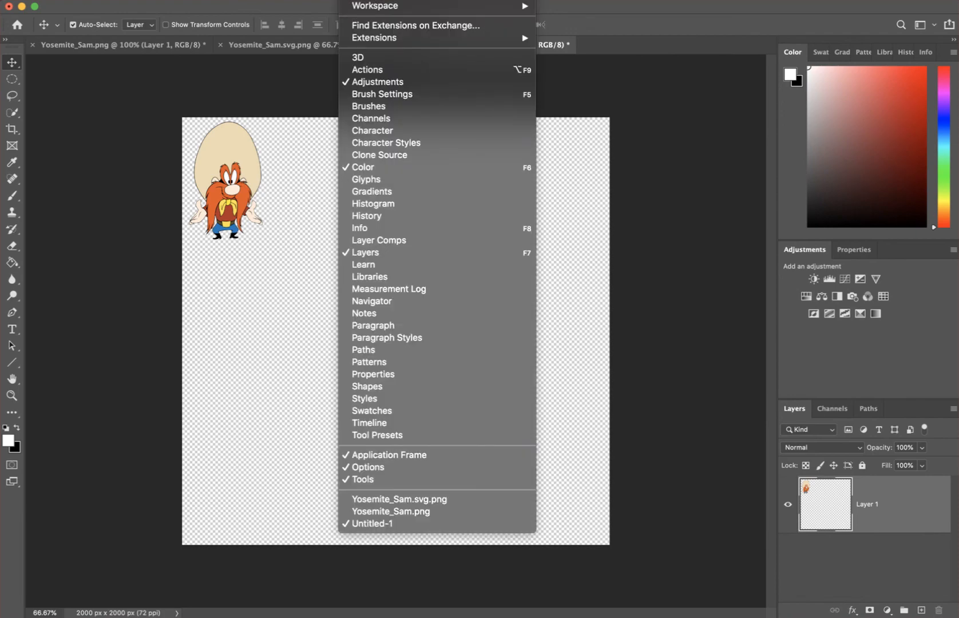
key("Escape")
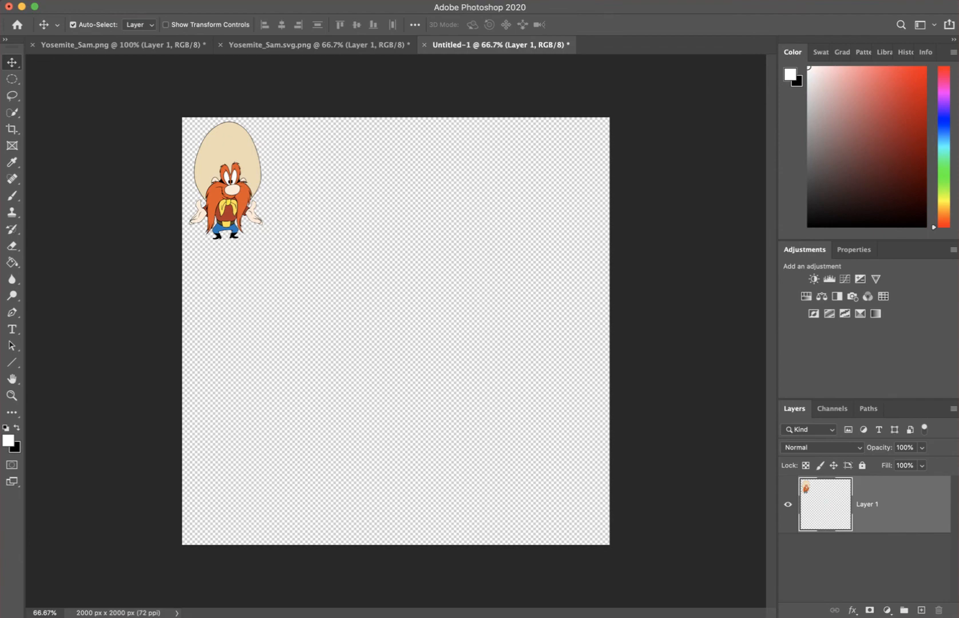
left_click(359, 0)
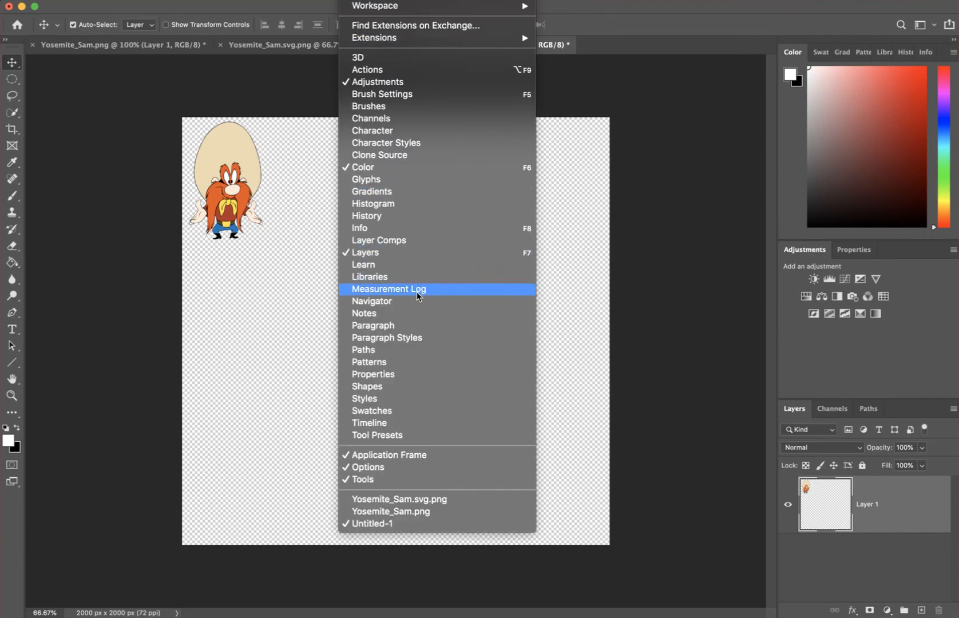
left_click(445, 422)
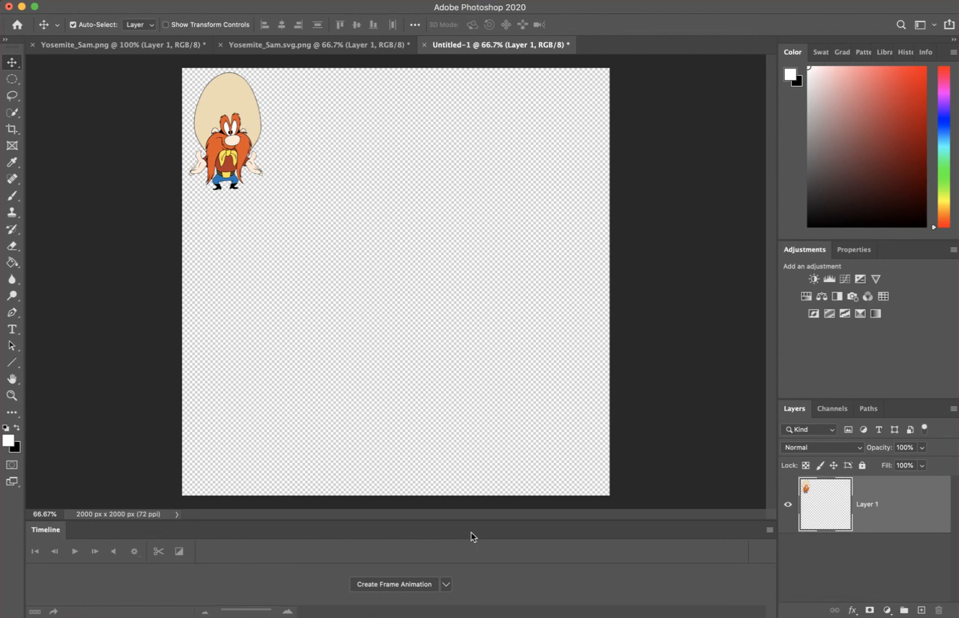
left_click(445, 585)
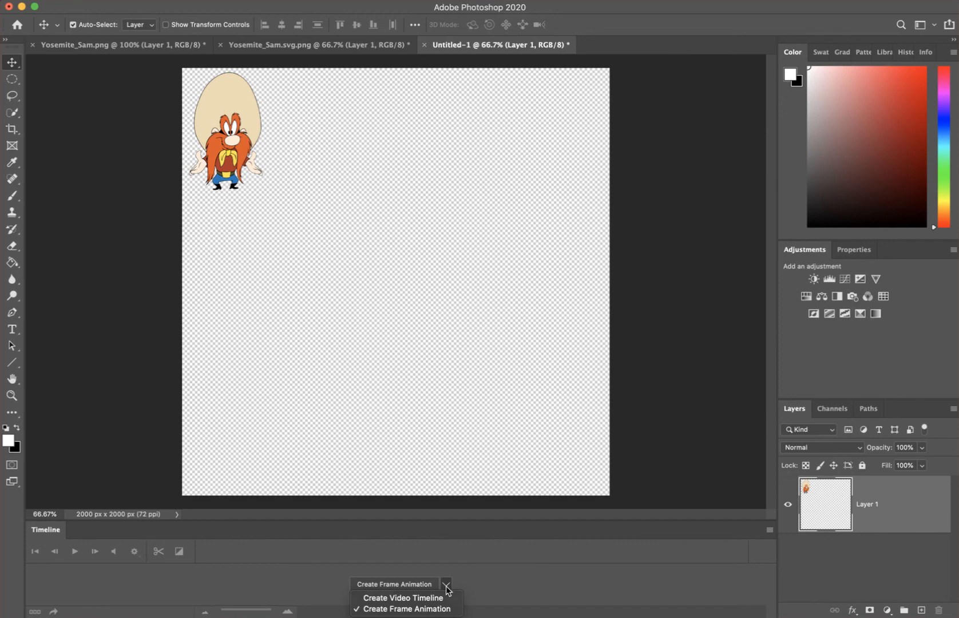
left_click(446, 586)
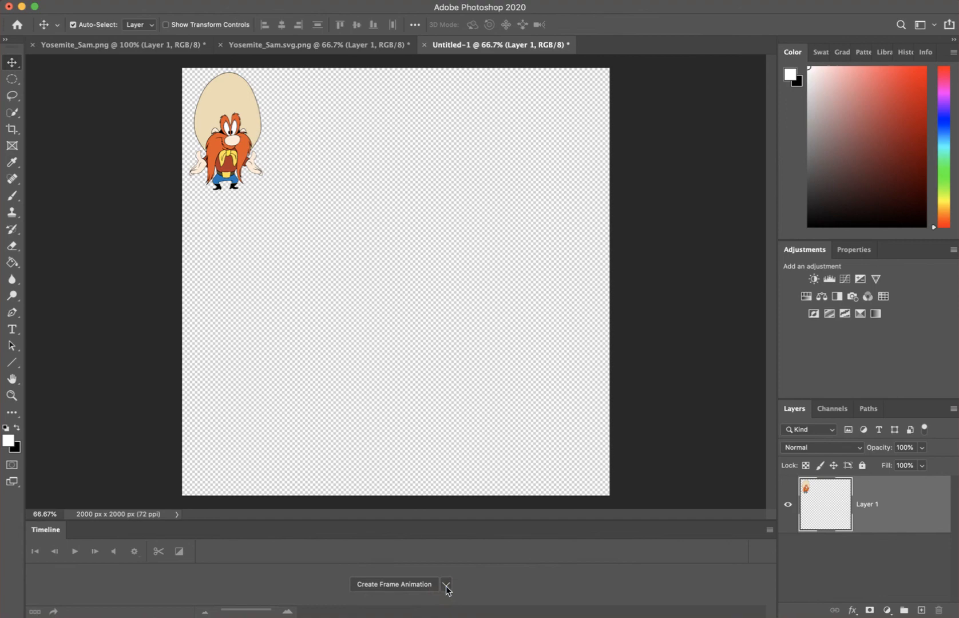
left_click(389, 584)
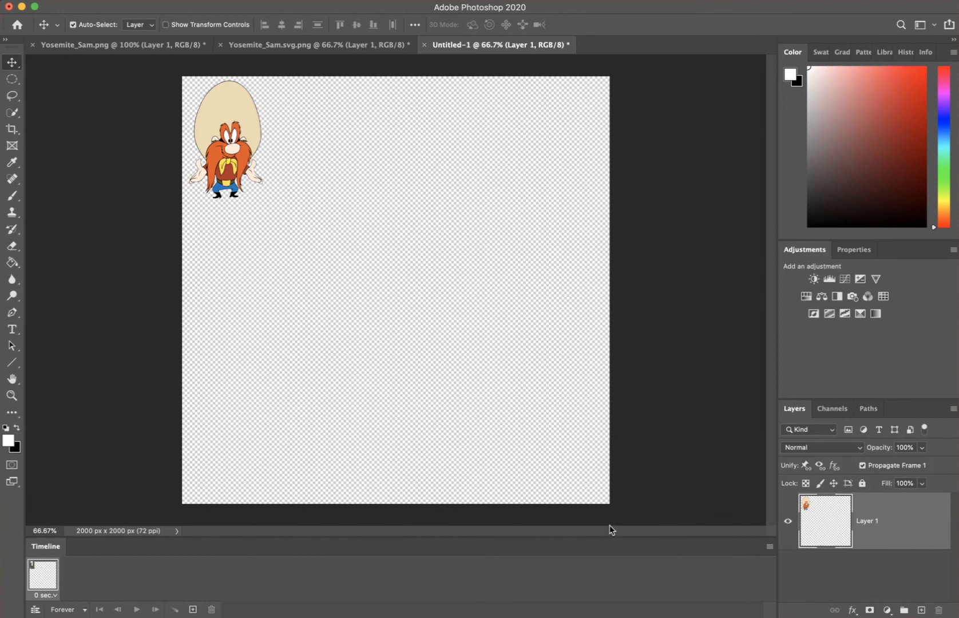
Step: Add a second animation frame, compare it with the first, and move the character near the canvas's lower-left corner in frame 2
left_click(193, 610)
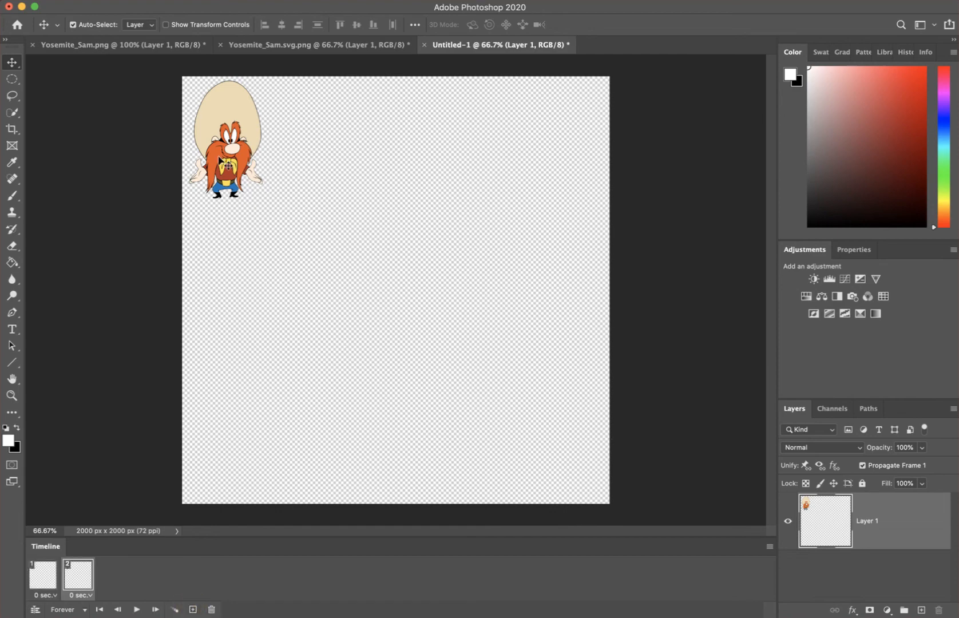
left_click(41, 574)
left_click(71, 575)
left_click(51, 575)
left_click(67, 577)
left_click(43, 574)
left_click(76, 575)
left_click(43, 576)
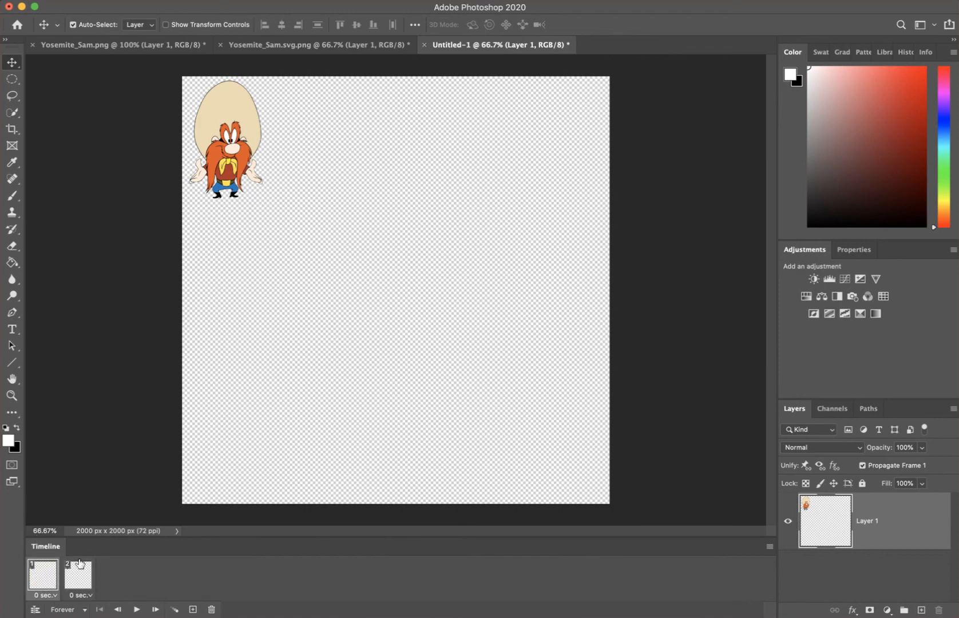
left_click(85, 566)
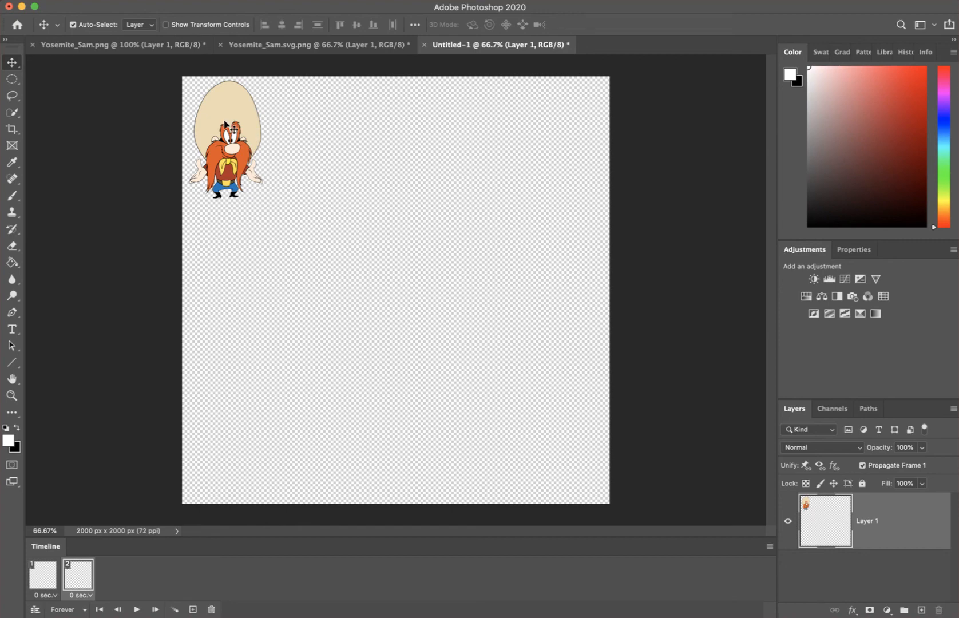
left_click_drag(225, 123, 269, 429)
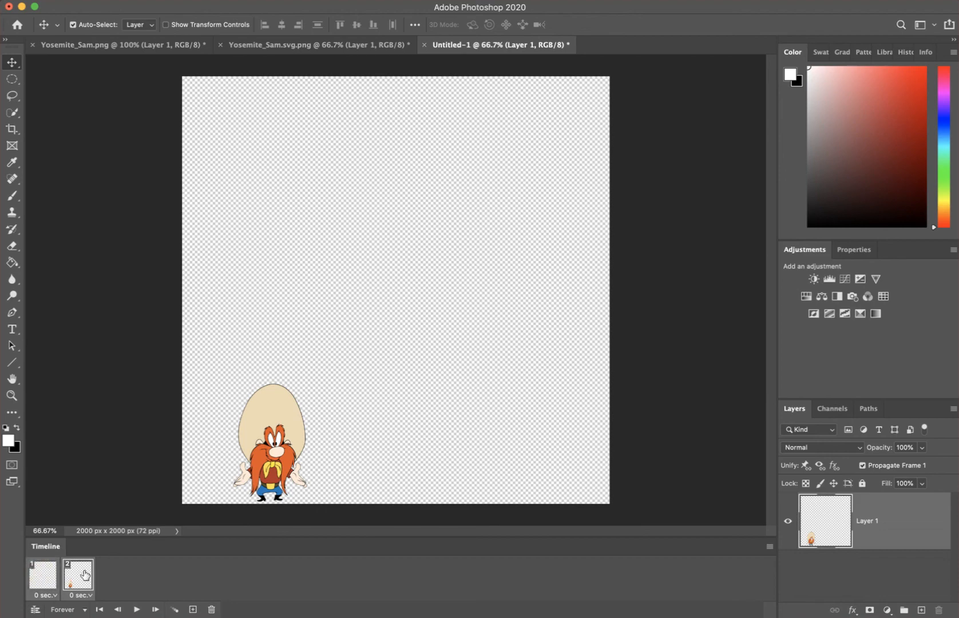
Step: Tween the two frames with 10 added frames, applied to all layers with position, opacity and effects
left_click(172, 609)
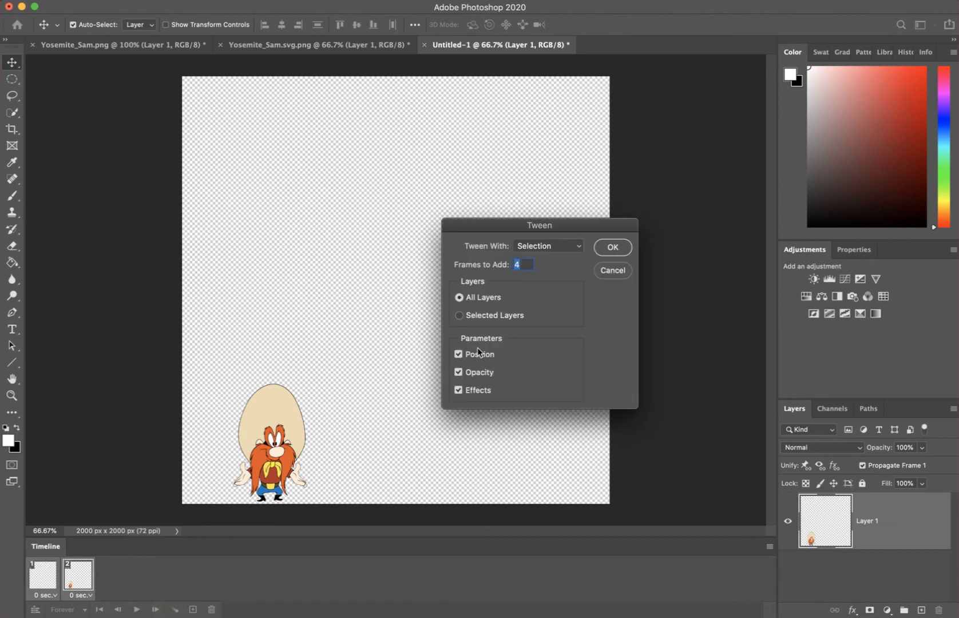
left_click_drag(515, 223, 456, 176)
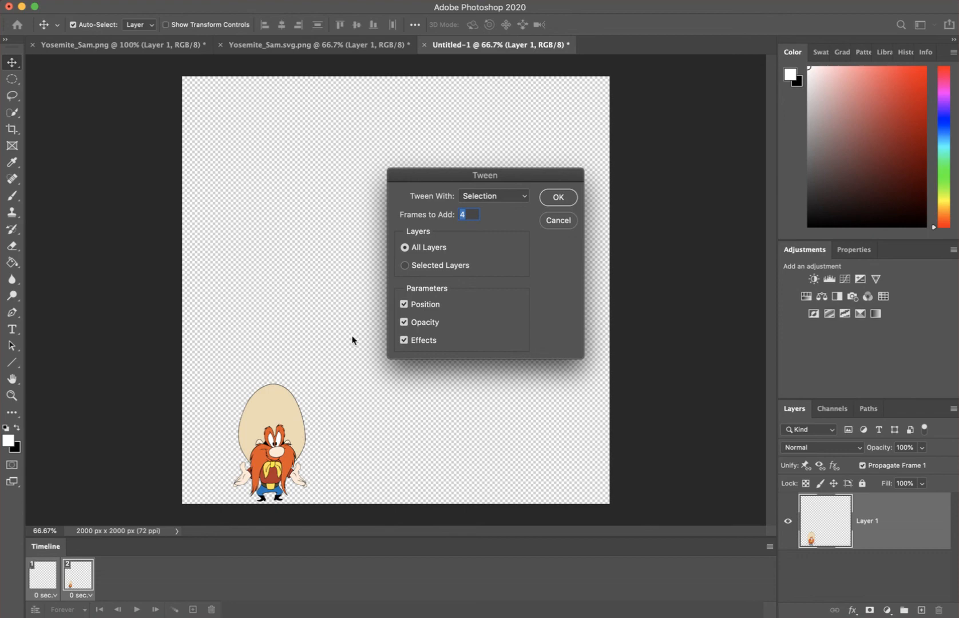
type("10")
left_click(564, 198)
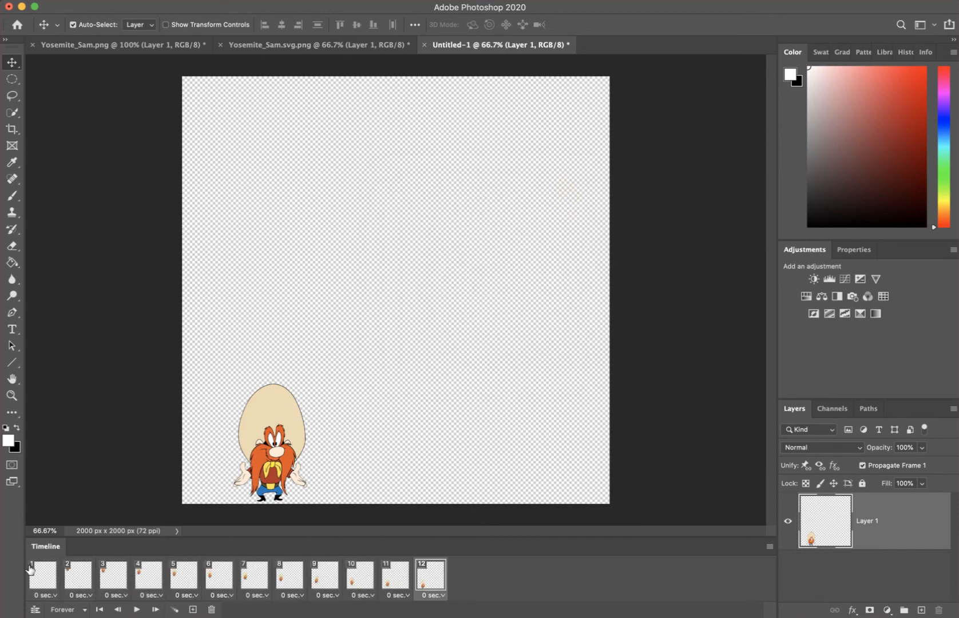
Step: Preview the animation, set its looping to Once, and play it again
left_click(137, 609)
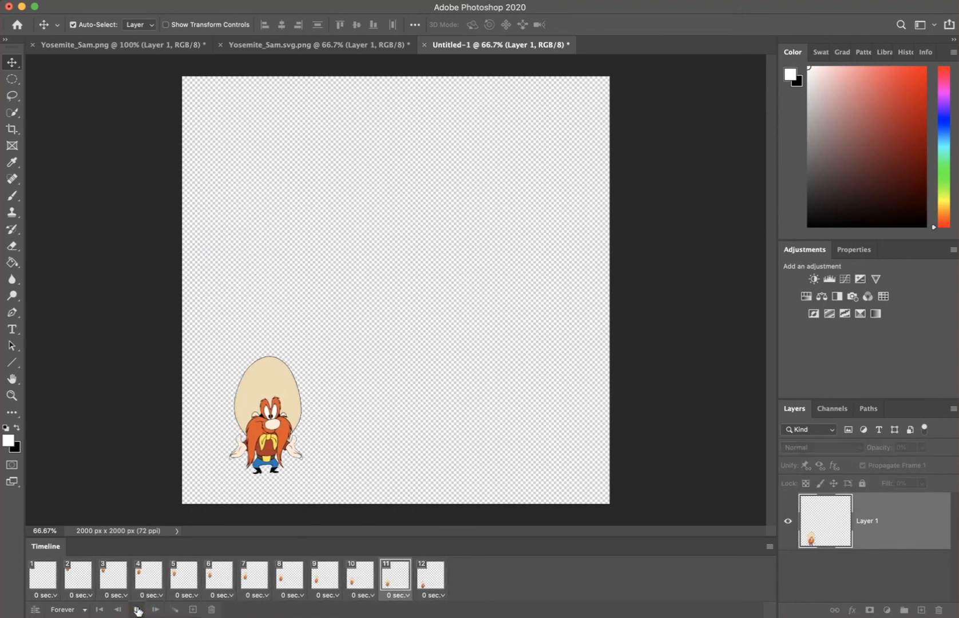
left_click(137, 610)
left_click(87, 611)
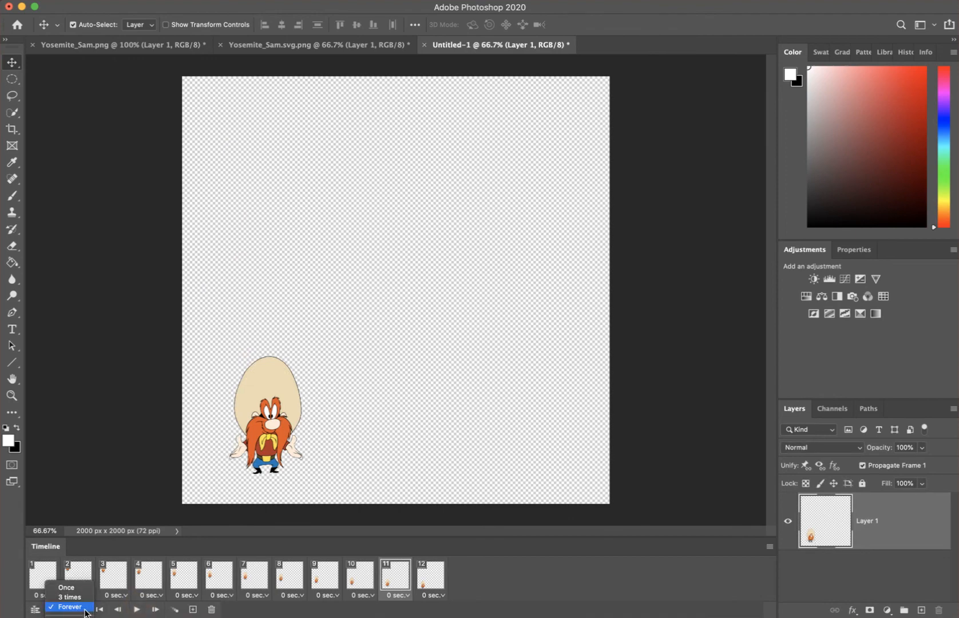
left_click(66, 588)
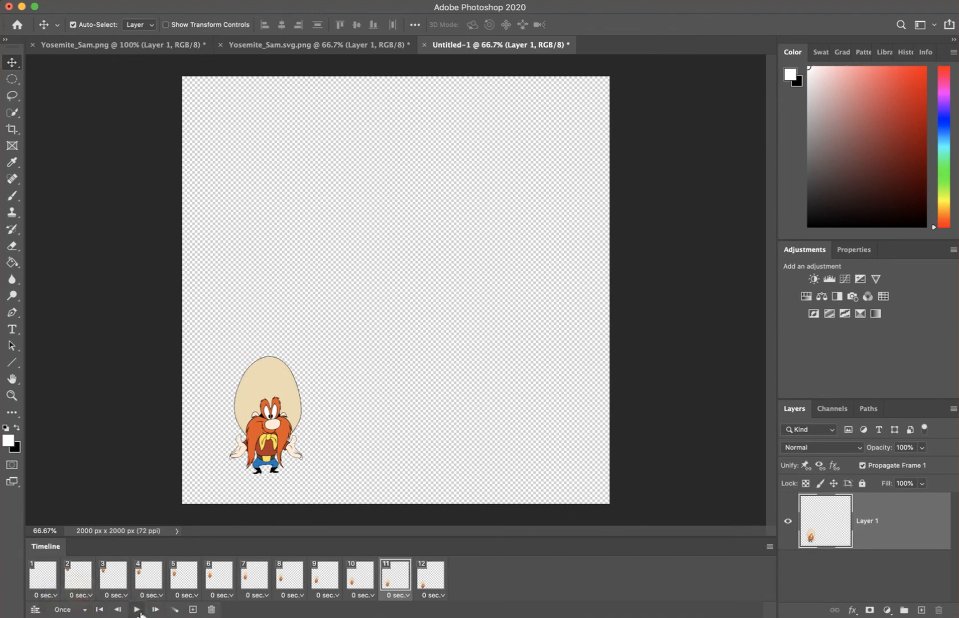
left_click(137, 609)
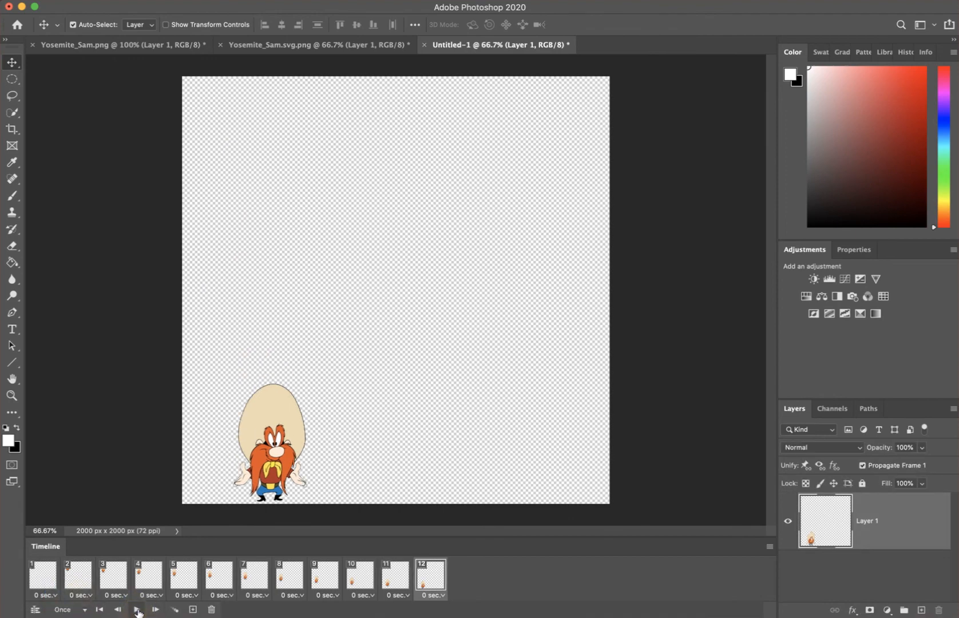
Step: Add a frame after frame 12 and move the character horizontally to the canvas's lower-right corner in it
left_click(137, 610)
left_click(193, 610)
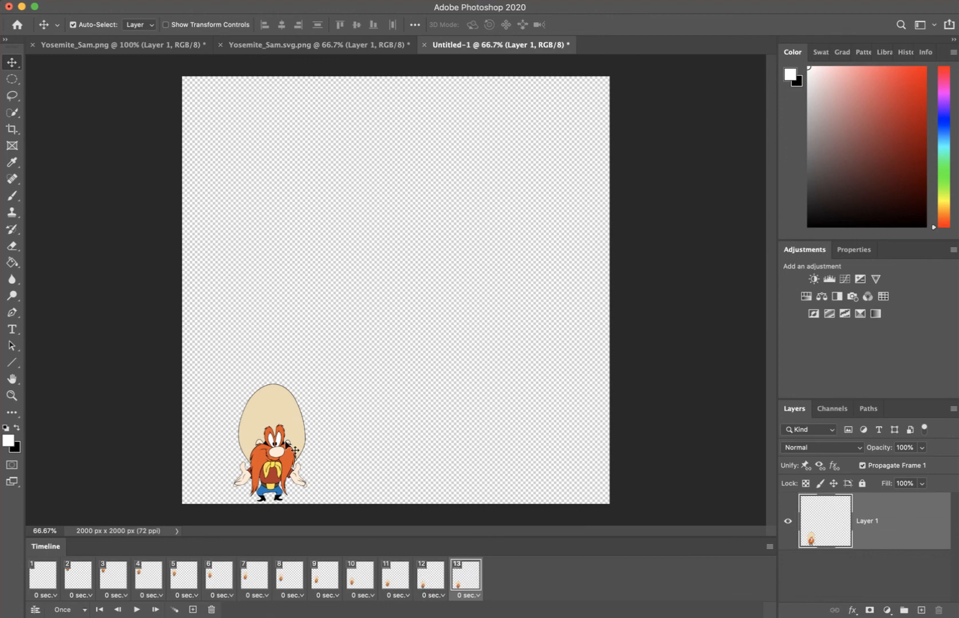
left_click_drag(279, 440, 576, 436)
Step: Tween frames 12 and 13 with 10 added frames, applied to all layers with position, opacity and effects
left_click(434, 581, "shift")
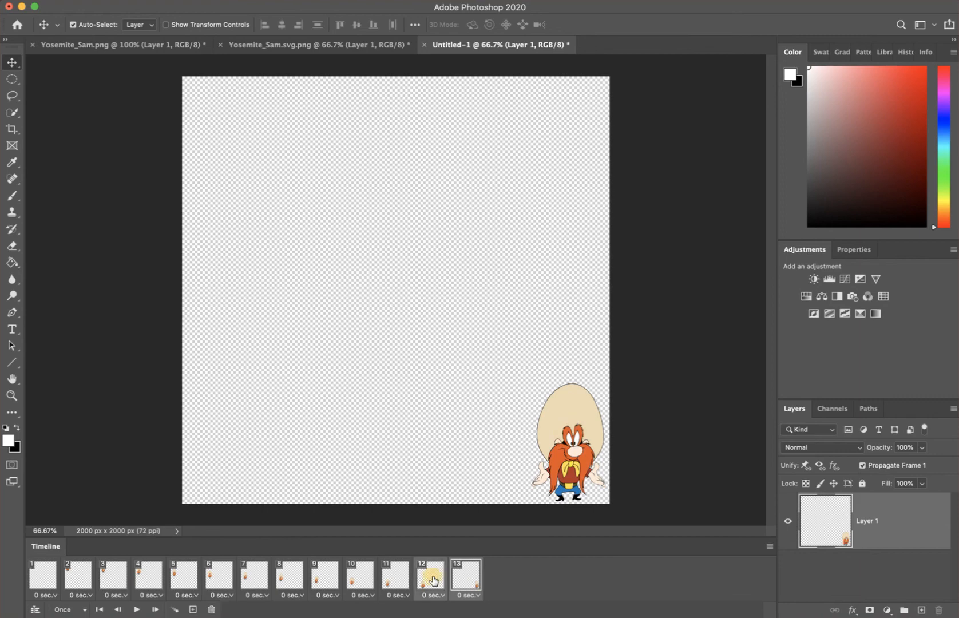
left_click(175, 610)
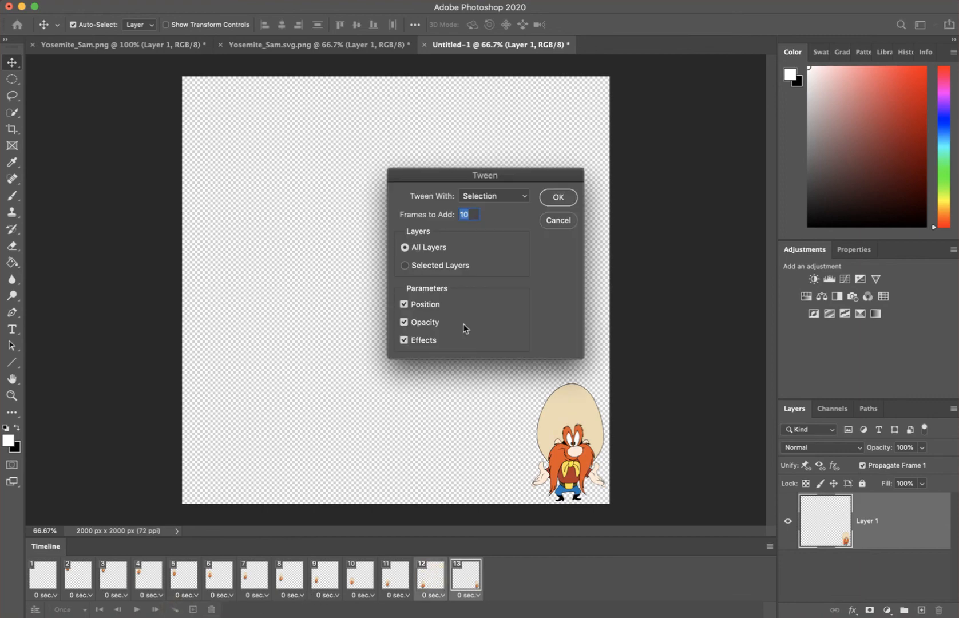
left_click(563, 197)
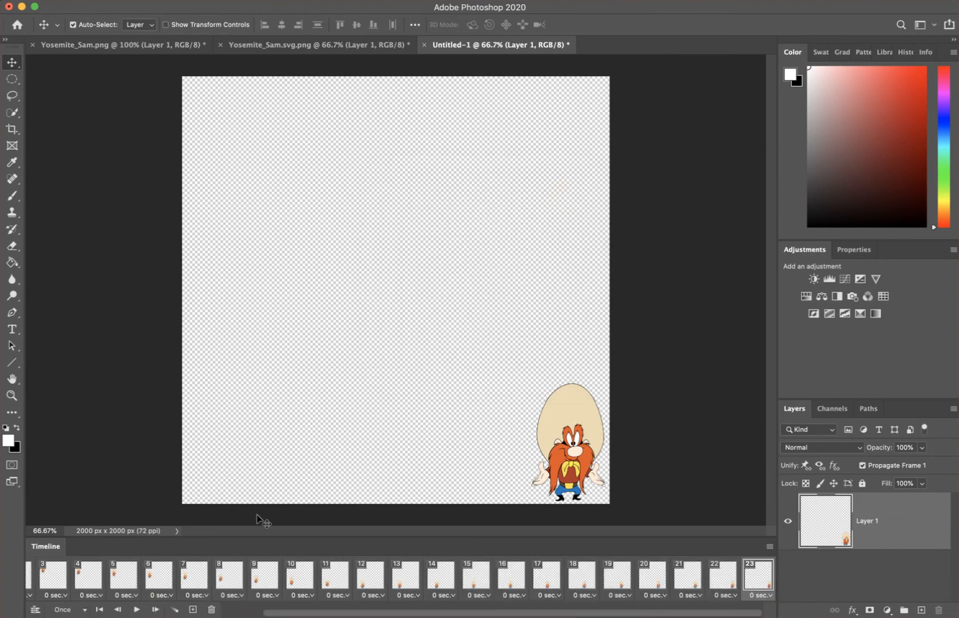
Step: Preview the animation, set the delay of frame 6 to 1.0 second, and play it again
left_click(136, 610)
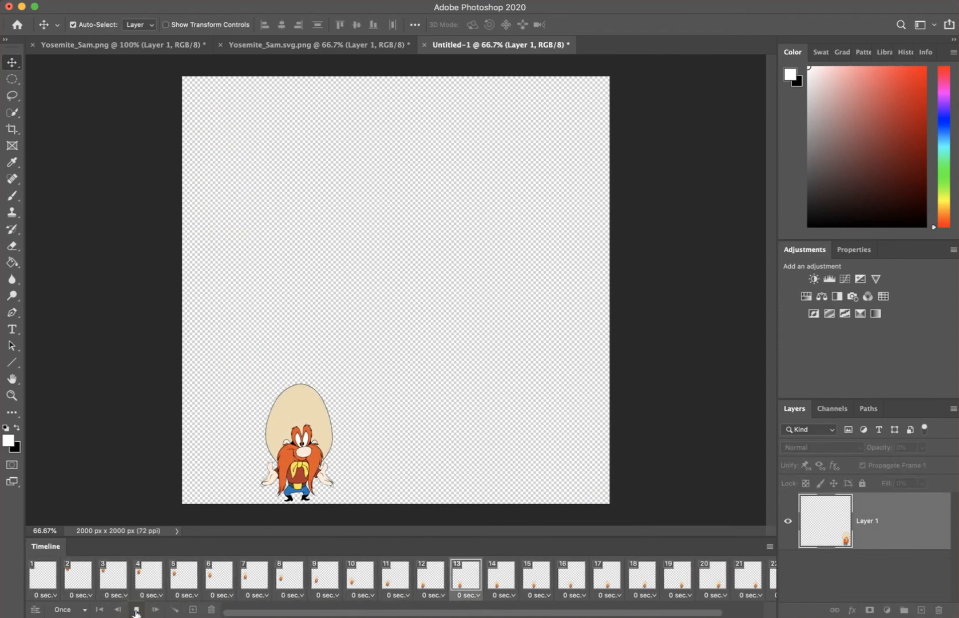
left_click(136, 610)
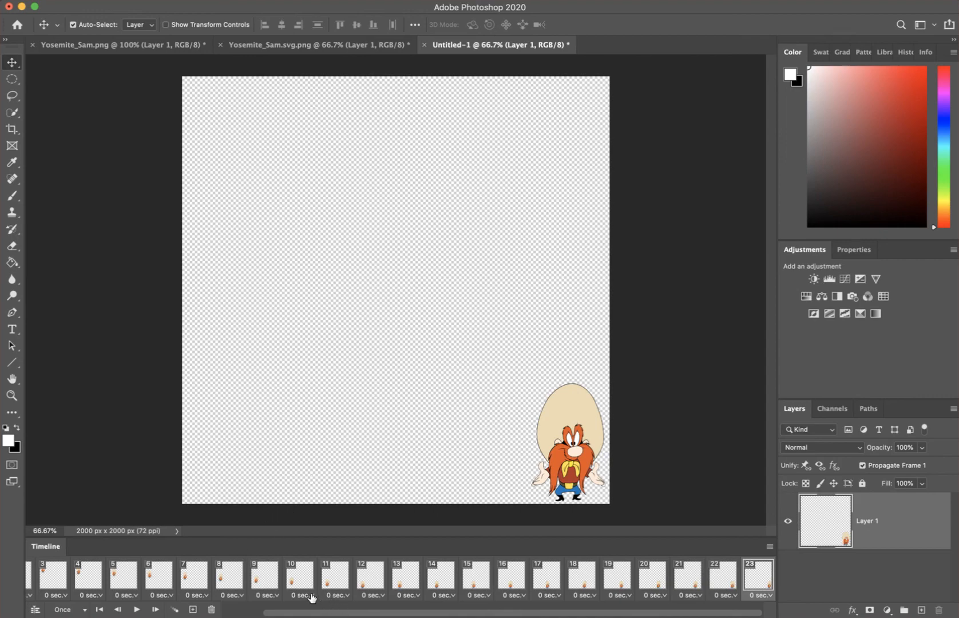
left_click(169, 596)
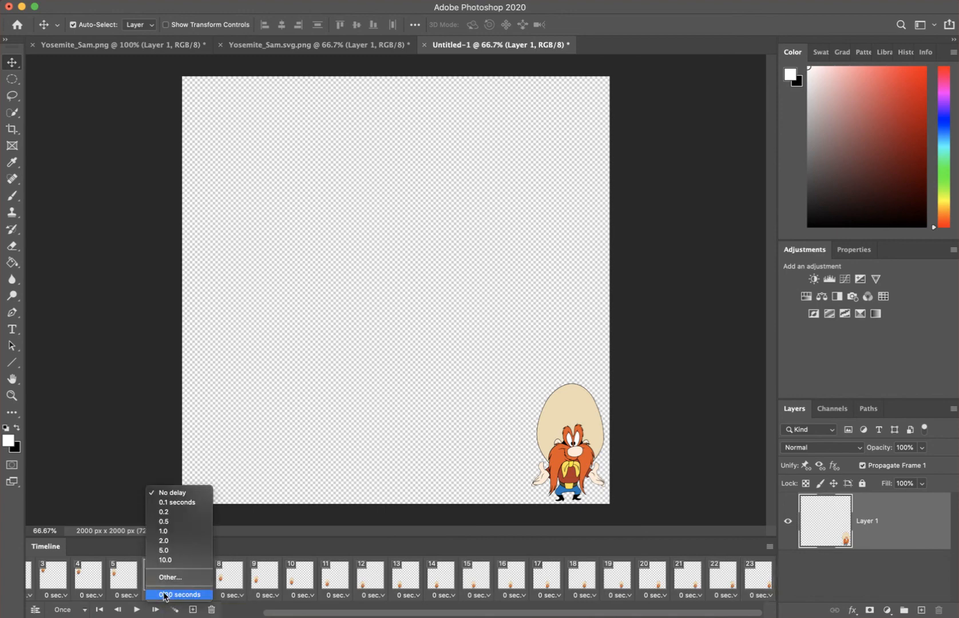
left_click(182, 532)
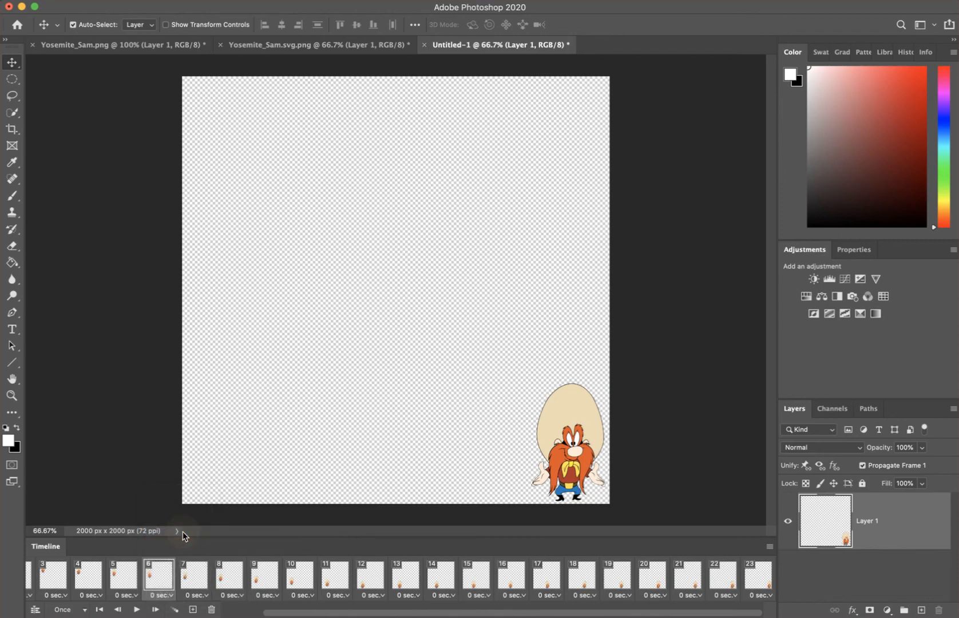
left_click(137, 610)
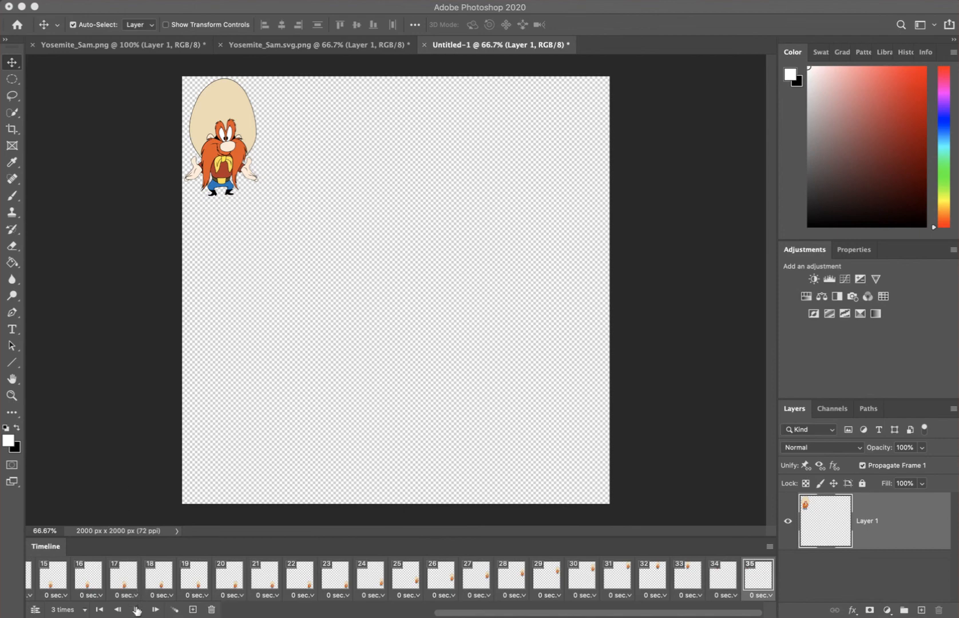
Step: Play the animation with looping kept at 3 times, view frame 20, and play and stop it once more
left_click(64, 610)
left_click(64, 607)
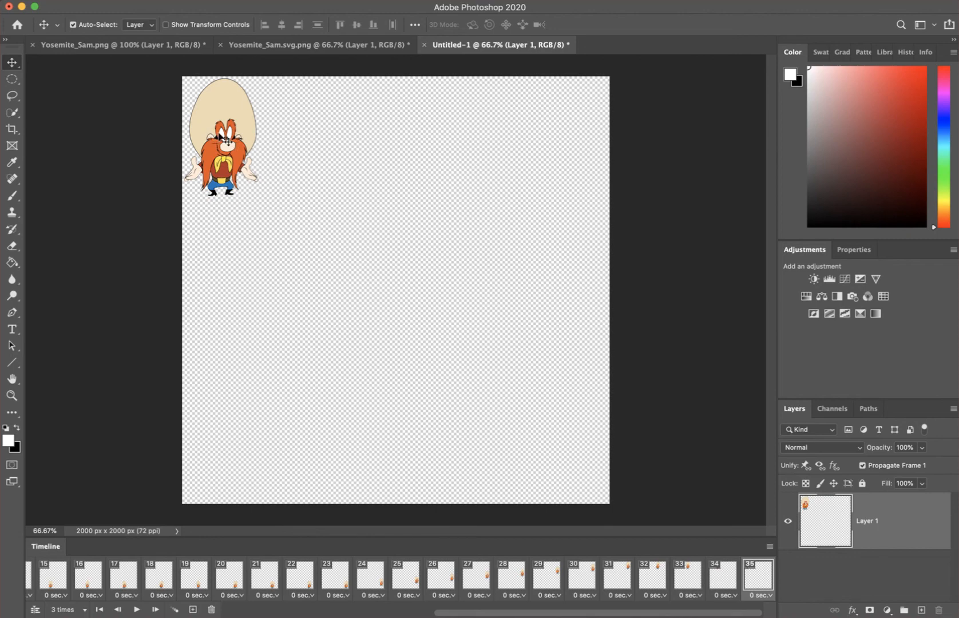
left_click(135, 609)
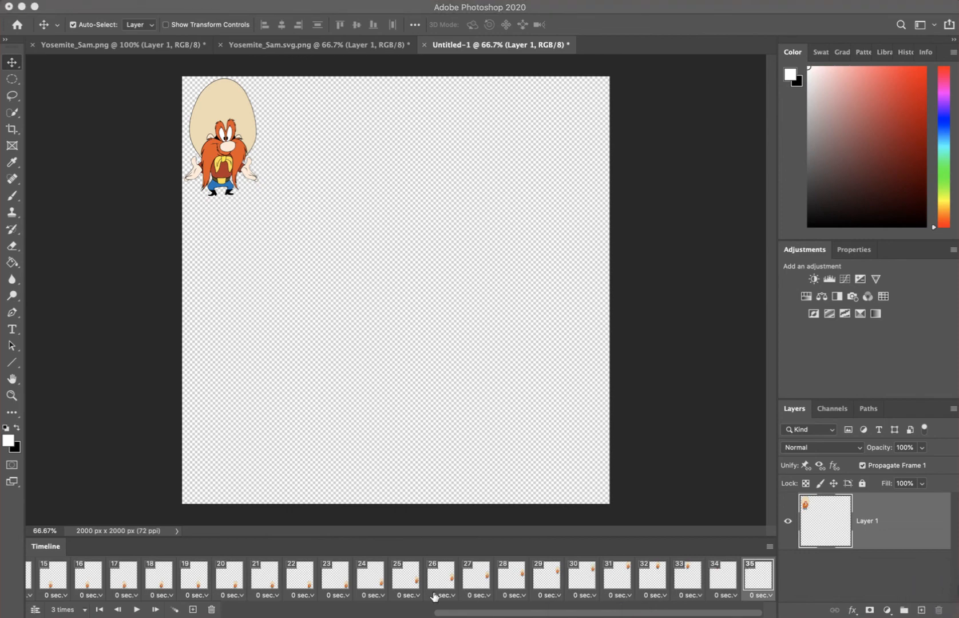
left_click(235, 579)
left_click(233, 582)
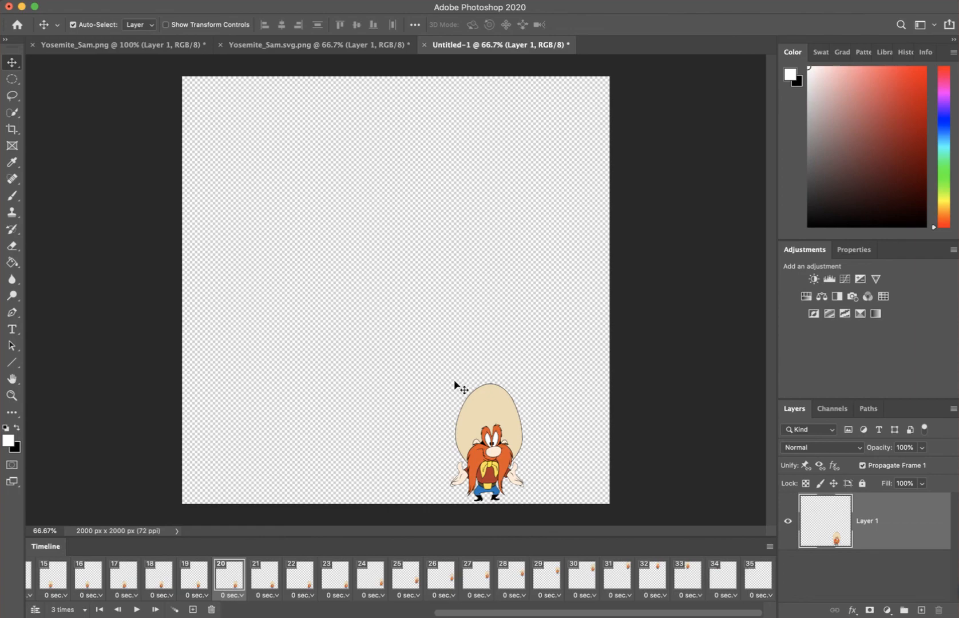
left_click(136, 610)
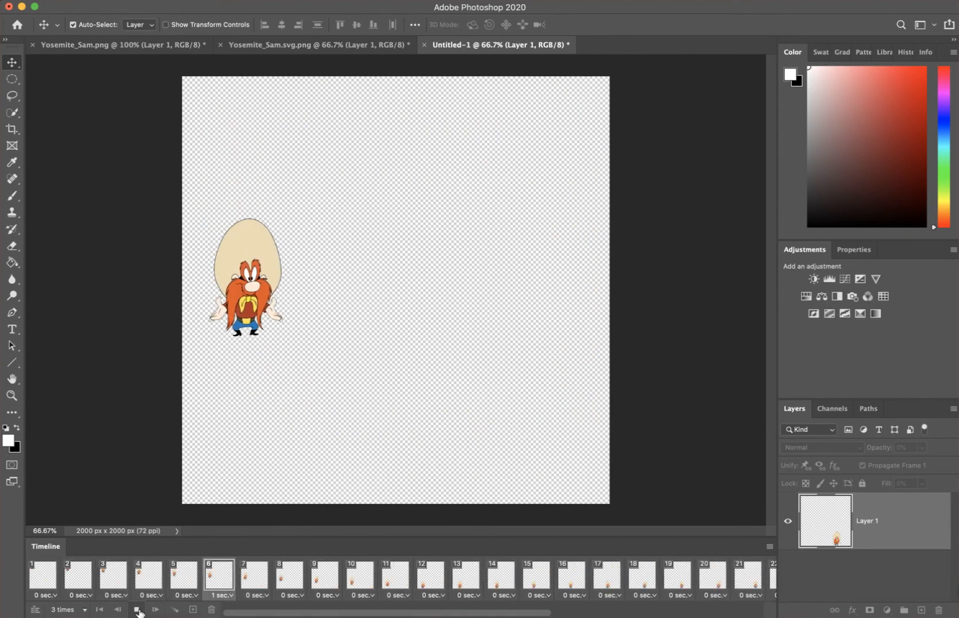
left_click(138, 610)
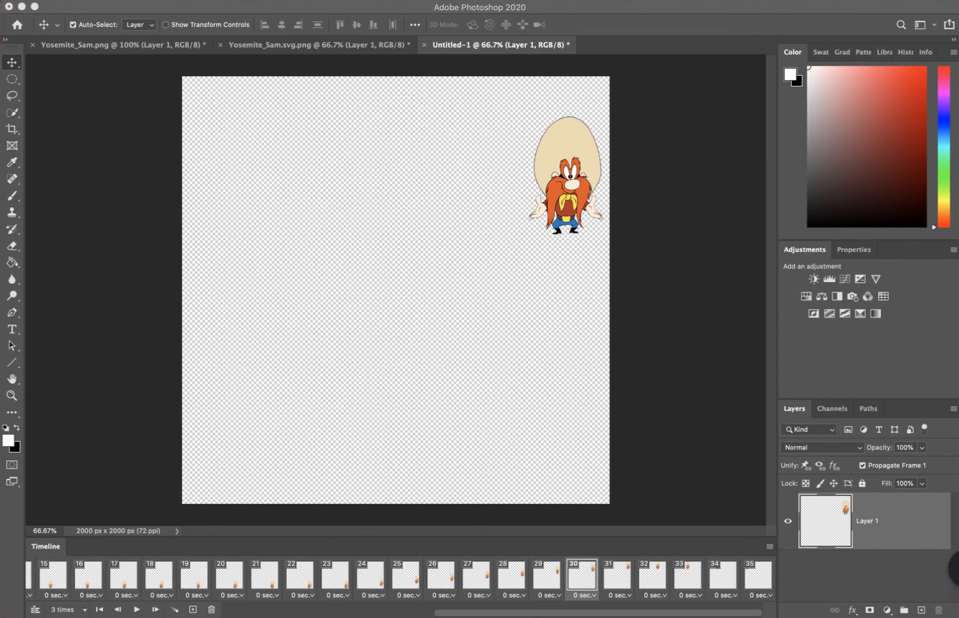
Step: Save a copy of the document to the Desktop in GIF format as YosemiteSam2.gif
left_click(133, 12)
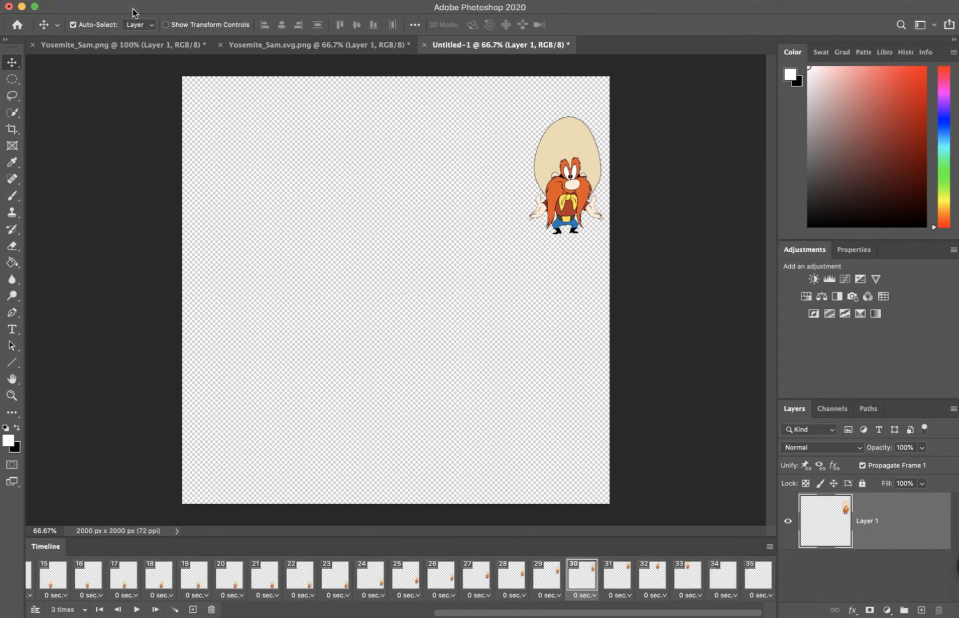
left_click(67, 0)
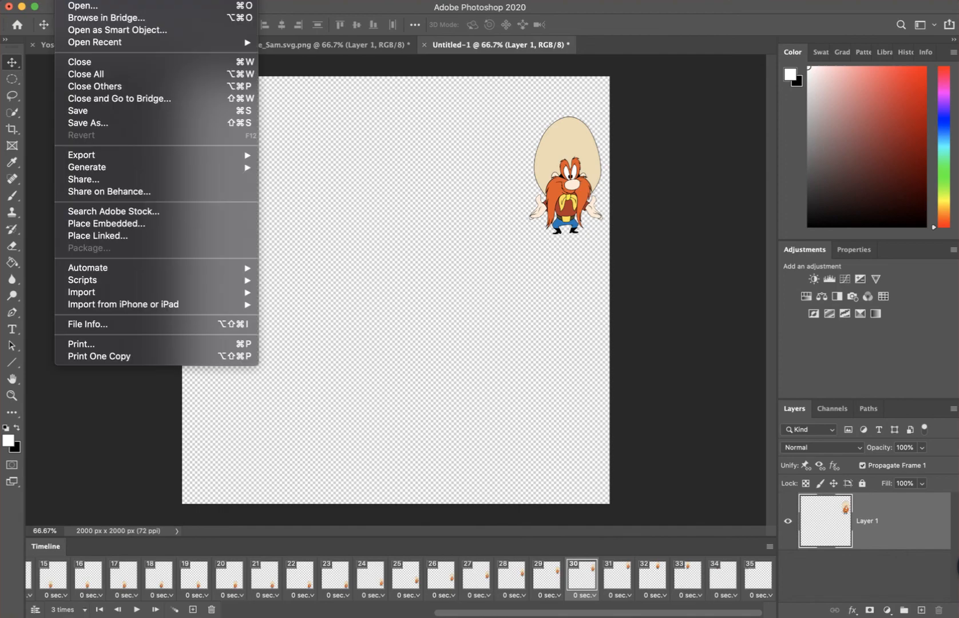
left_click(135, 123)
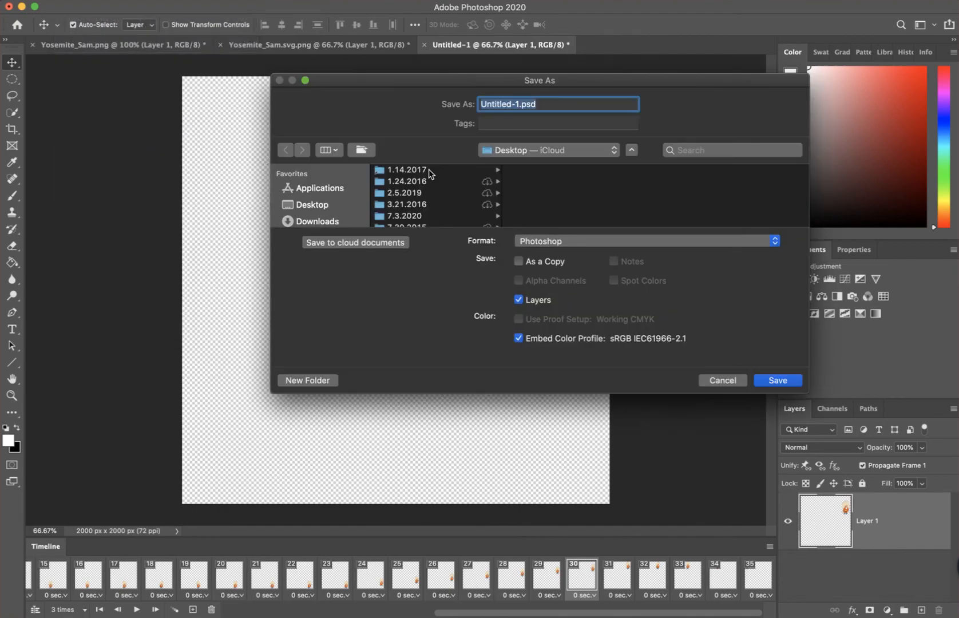
left_click(598, 242)
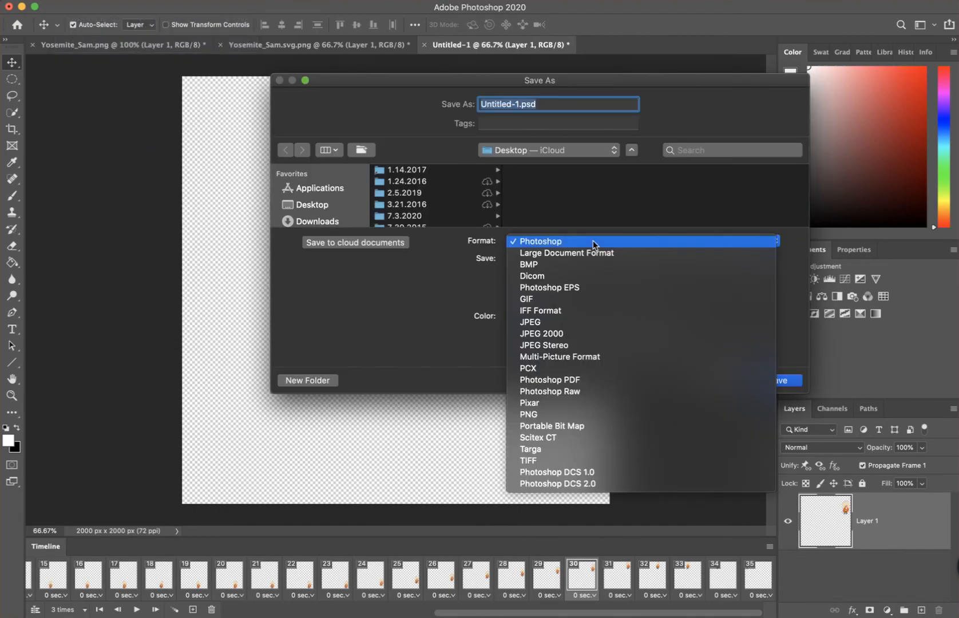
left_click(598, 299)
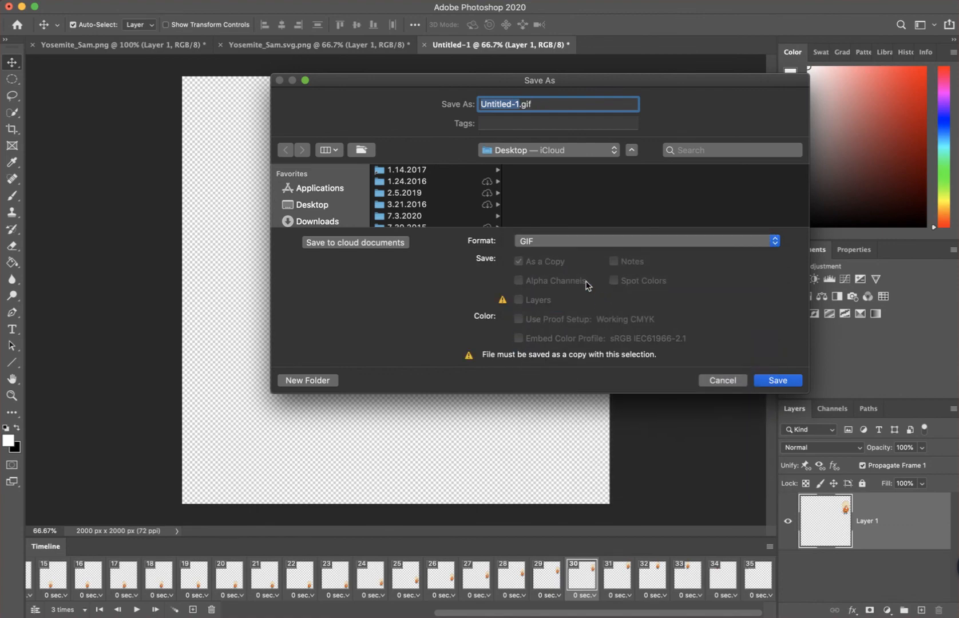
type("YosemiteSam2")
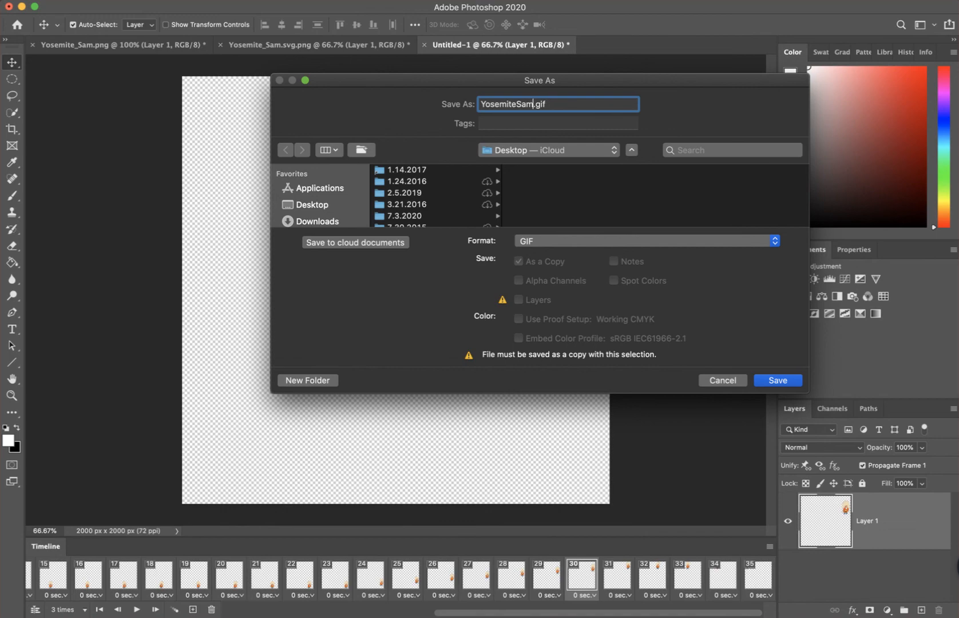
left_click(333, 205)
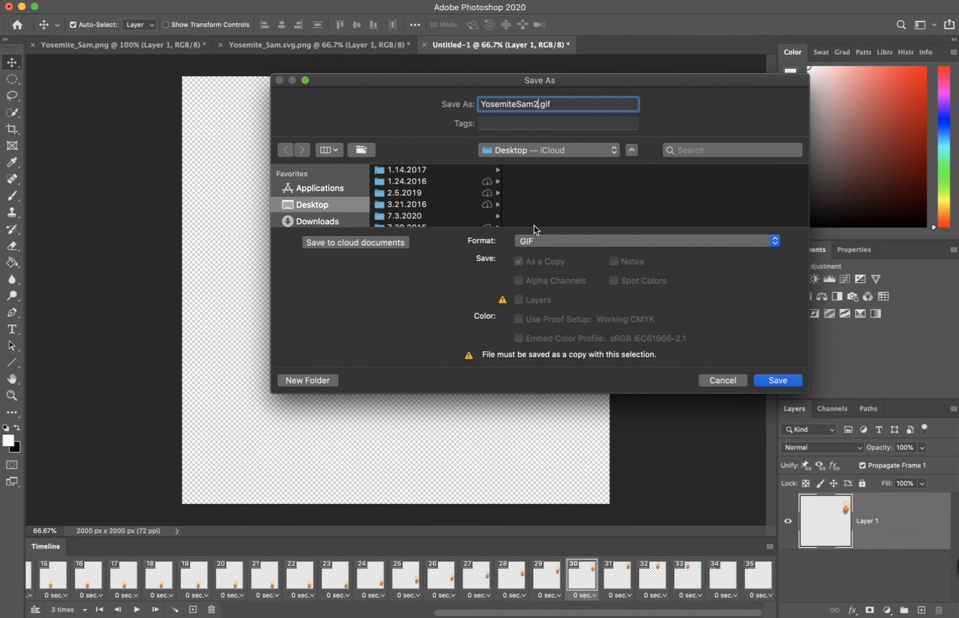
left_click(780, 380)
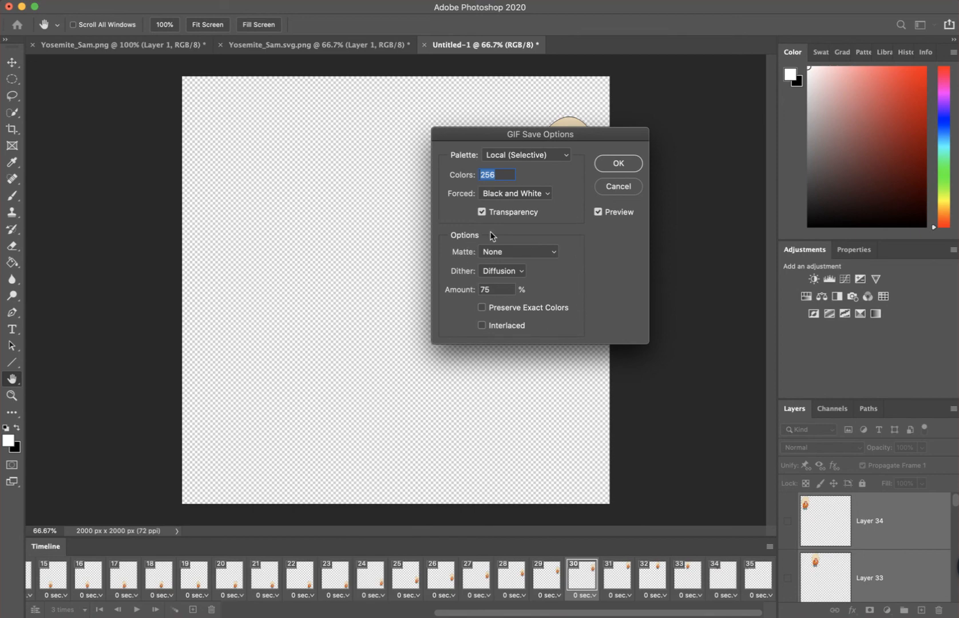
Step: Accept the GIF save options with the Local (Selective) palette, 256 colors, transparency and Diffusion dither at 75%
left_click(567, 157)
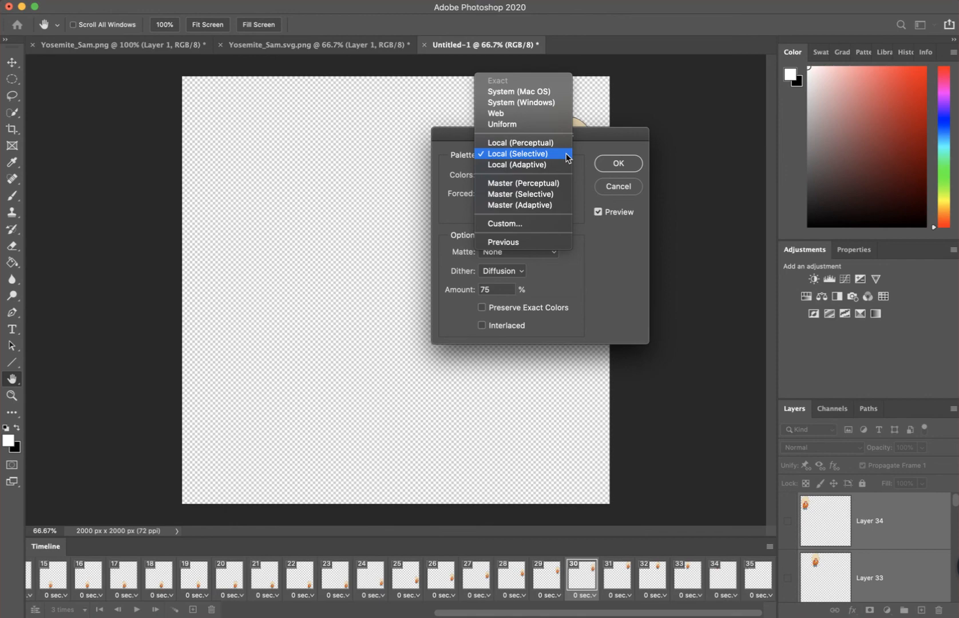
left_click(567, 155)
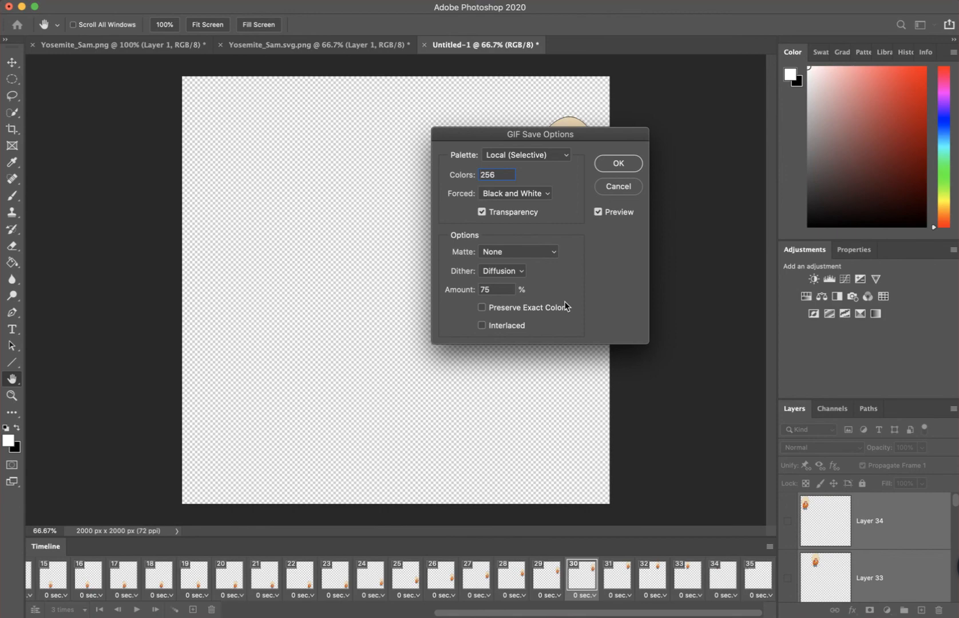
left_click(615, 164)
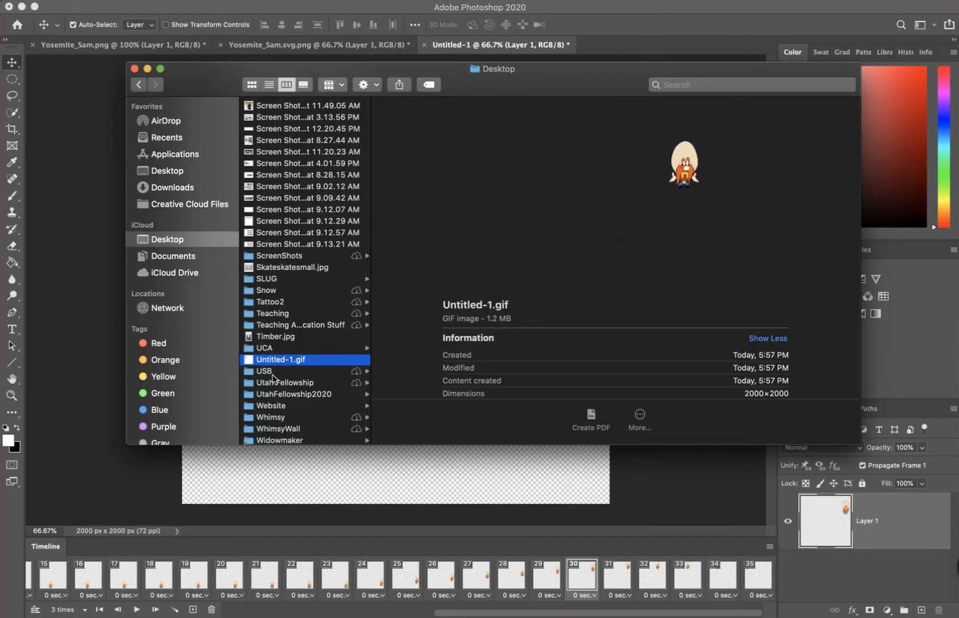
Step: Preview YosemiteSam2.gif in the Desktop folder in Finder, and return to Photoshop
scroll(312, 356, "up", 4)
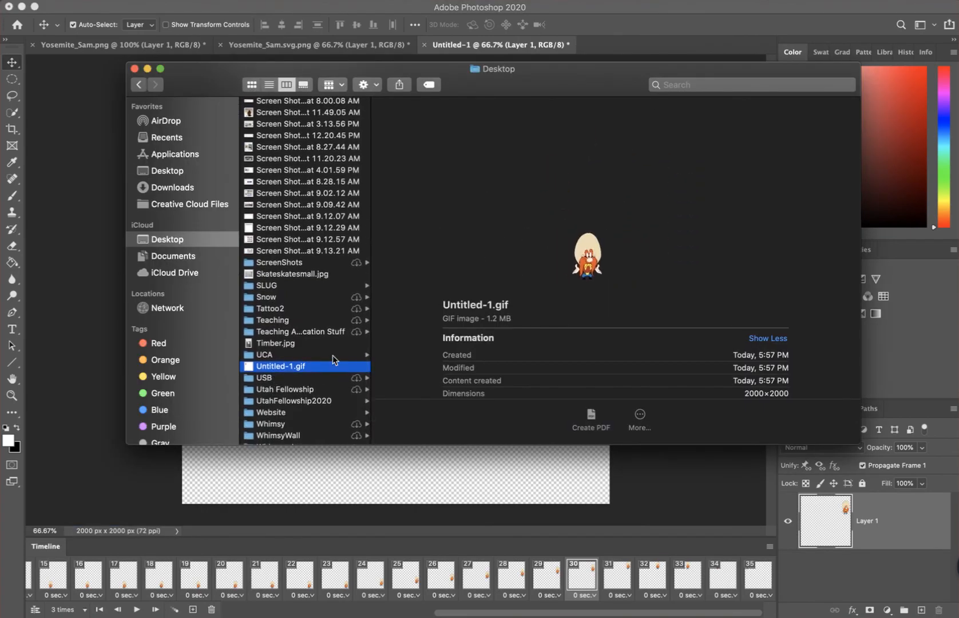
scroll(319, 378, "down", 3)
left_click(286, 437)
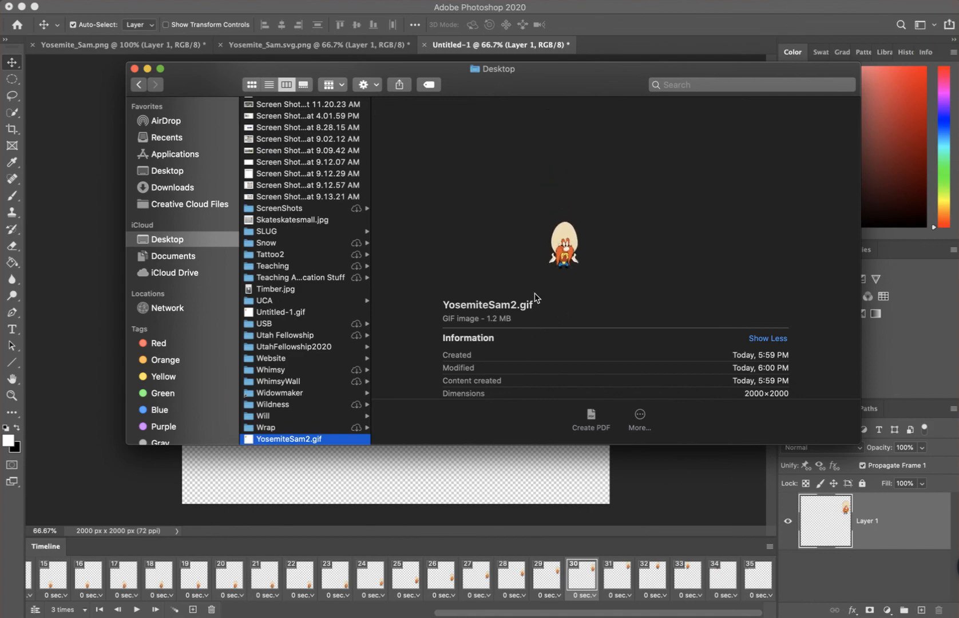
left_click(206, 8)
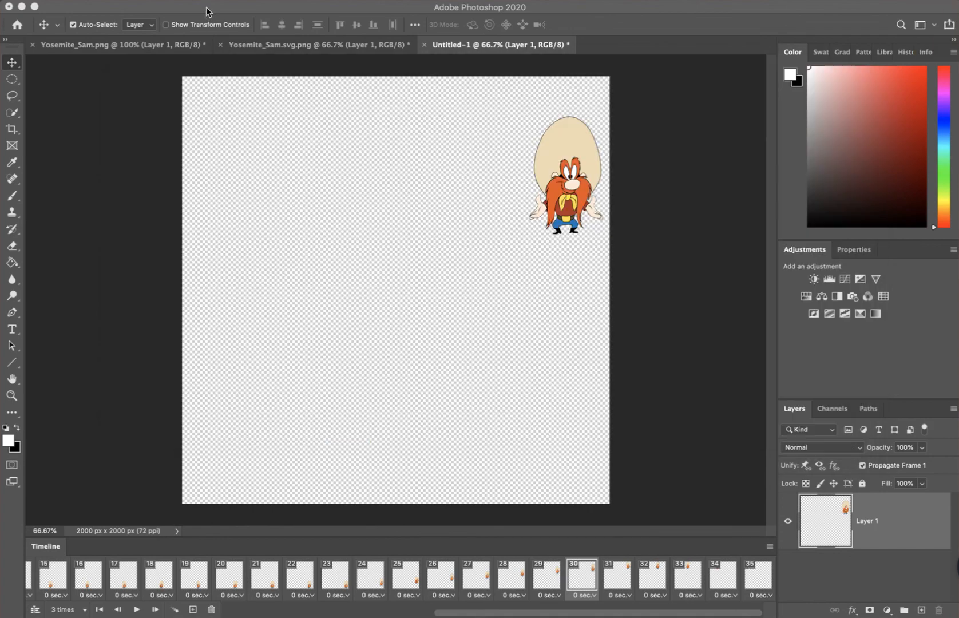
Step: Start a Save for Web (Legacy) export of the GIF animation and set its looping option to Forever
left_click(65, 0)
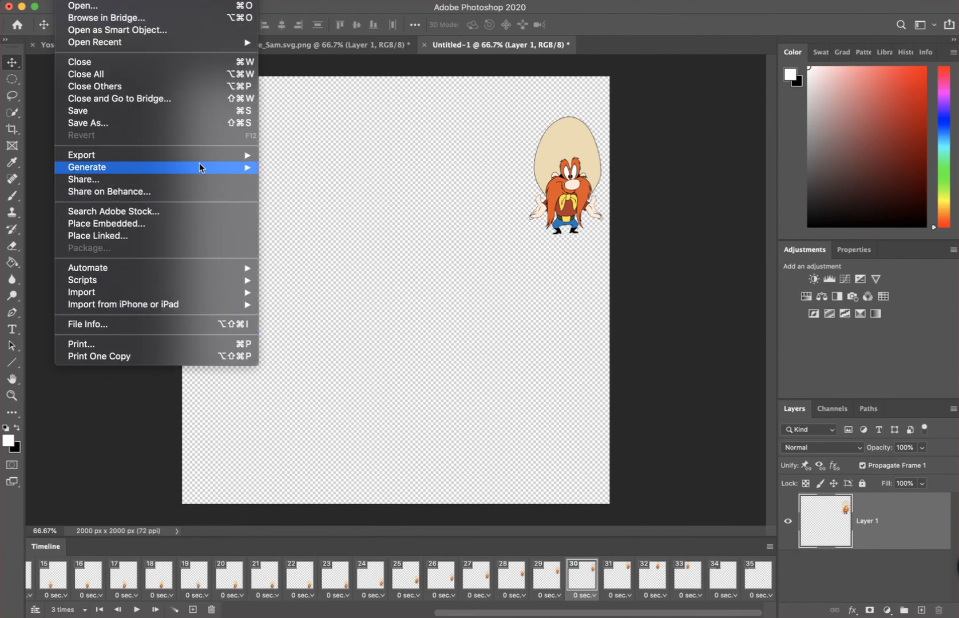
mouse_move(199, 164)
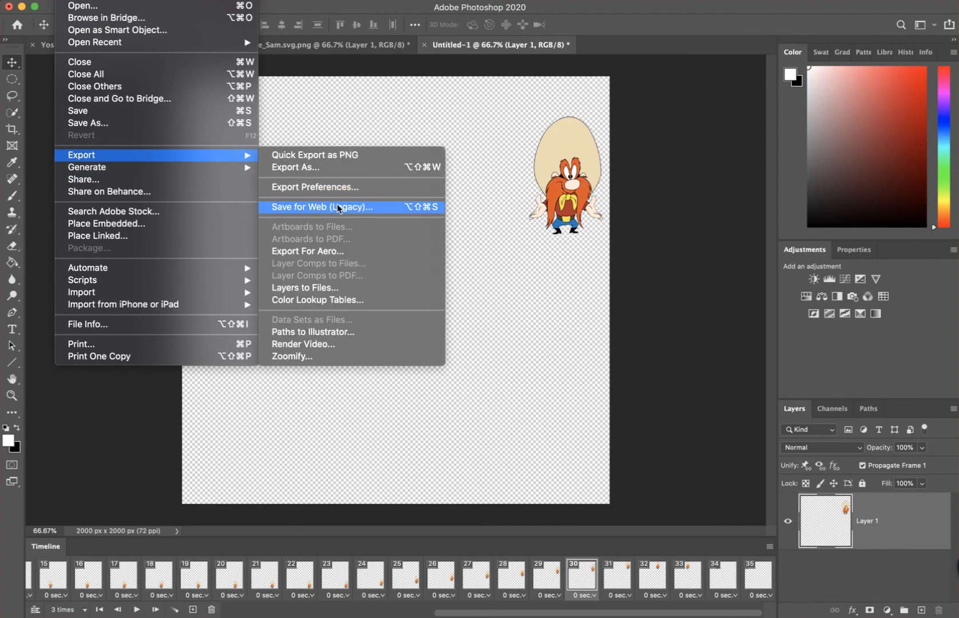
left_click(378, 207)
left_click(392, 207)
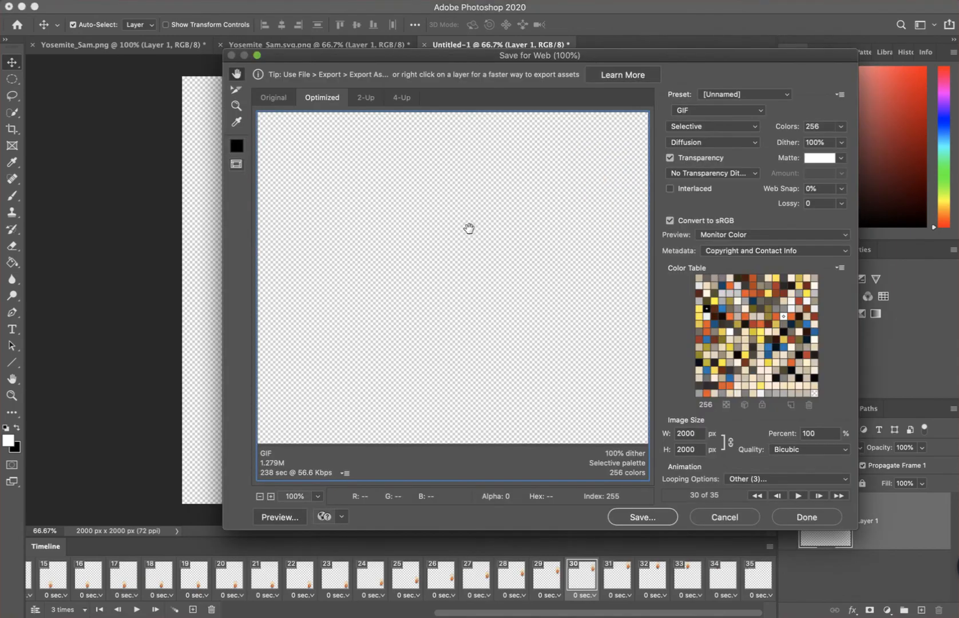
left_click_drag(642, 57, 573, 49)
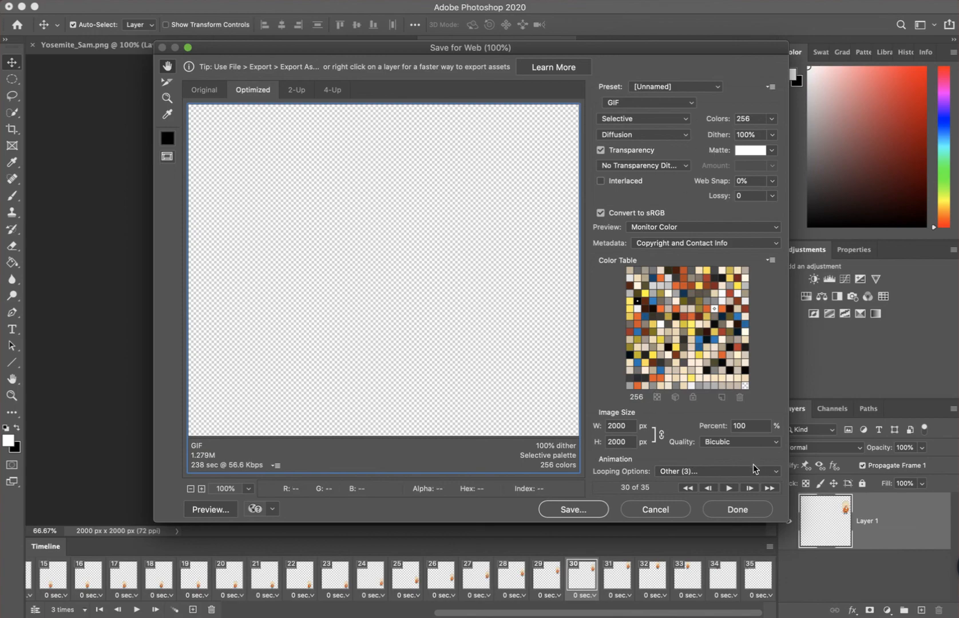
left_click(776, 473)
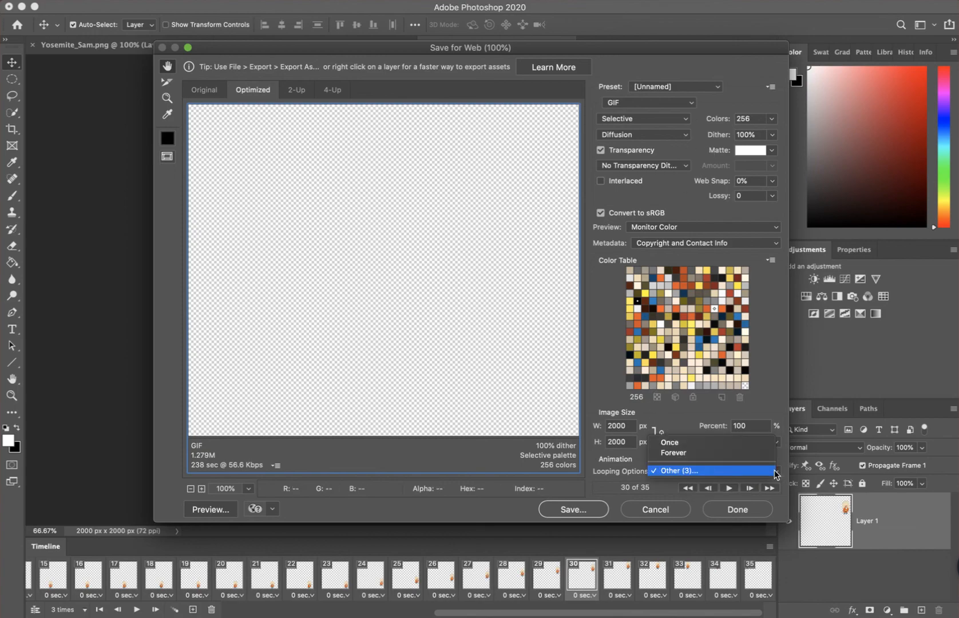
left_click(725, 458)
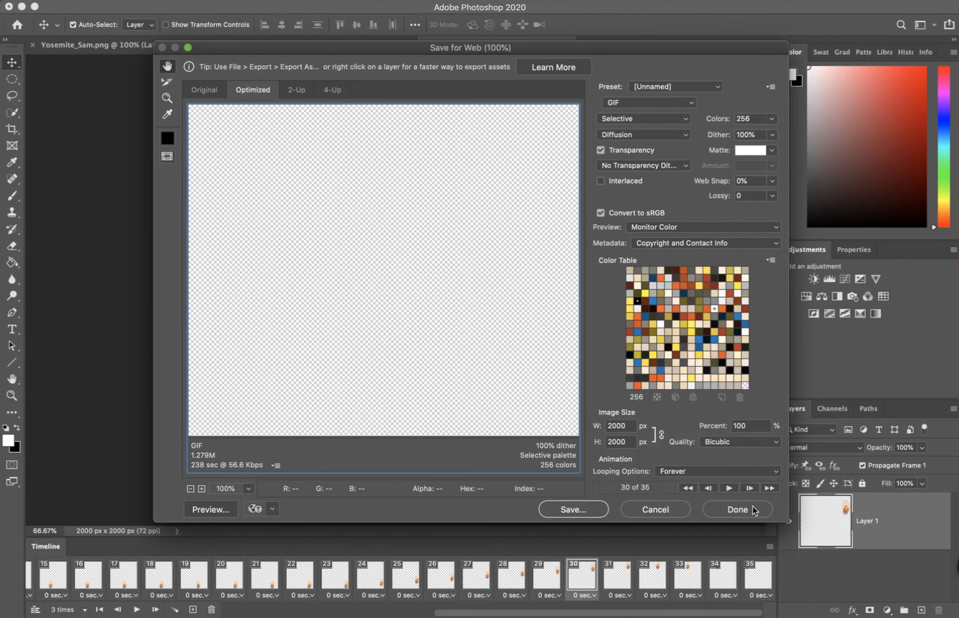
Step: Save the optimized GIF to the Desktop as YS2.gif with the Images Only format
left_click(573, 510)
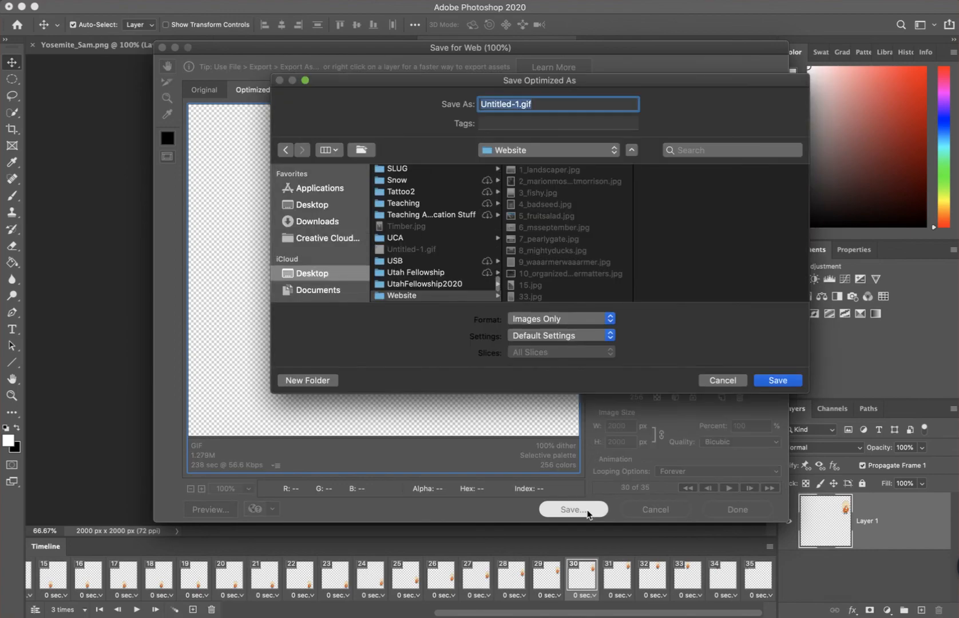
left_click(522, 105)
left_click_drag(522, 106, 438, 112)
type("YS")
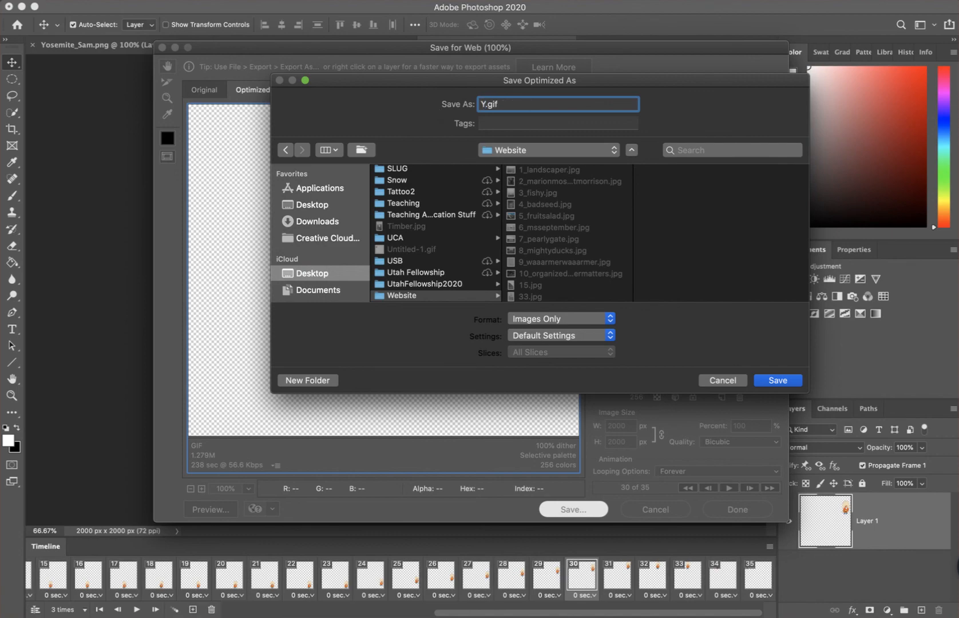
type("2")
left_click(322, 204)
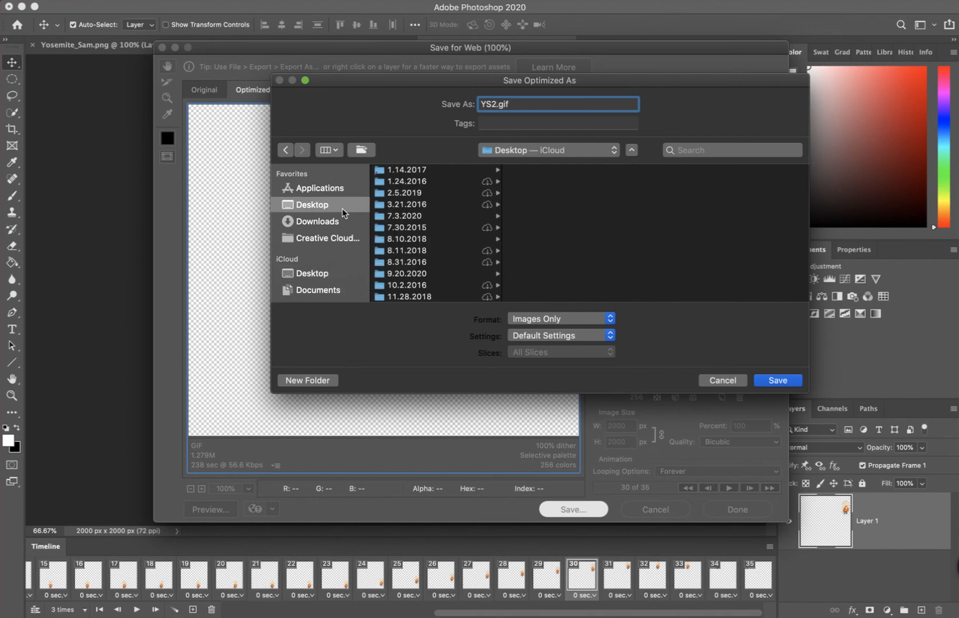
left_click(787, 382)
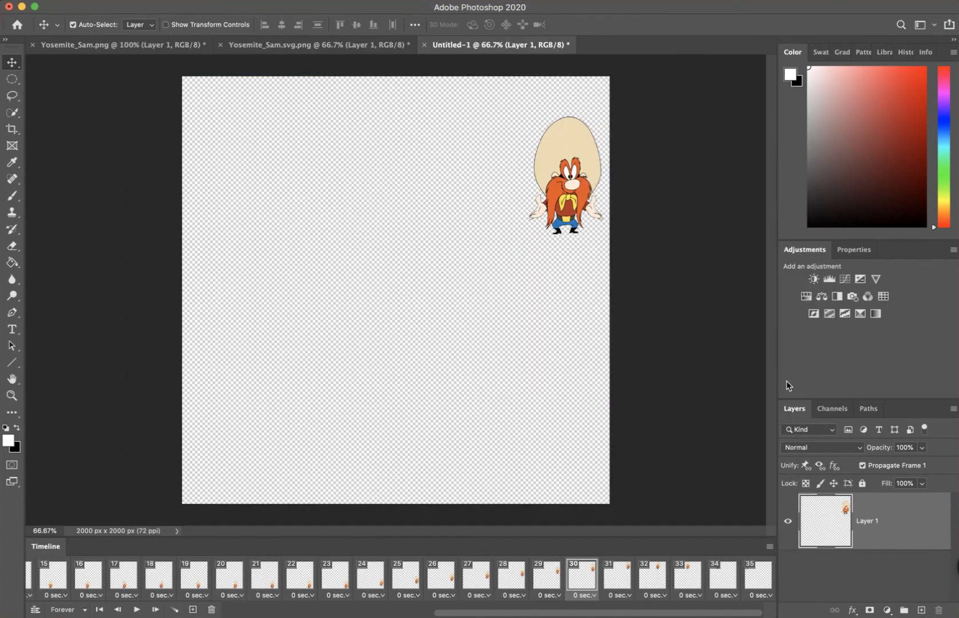
Step: Preview YS2.gif in the Desktop folder in Finder, and return to Photoshop
key("super+Tab")
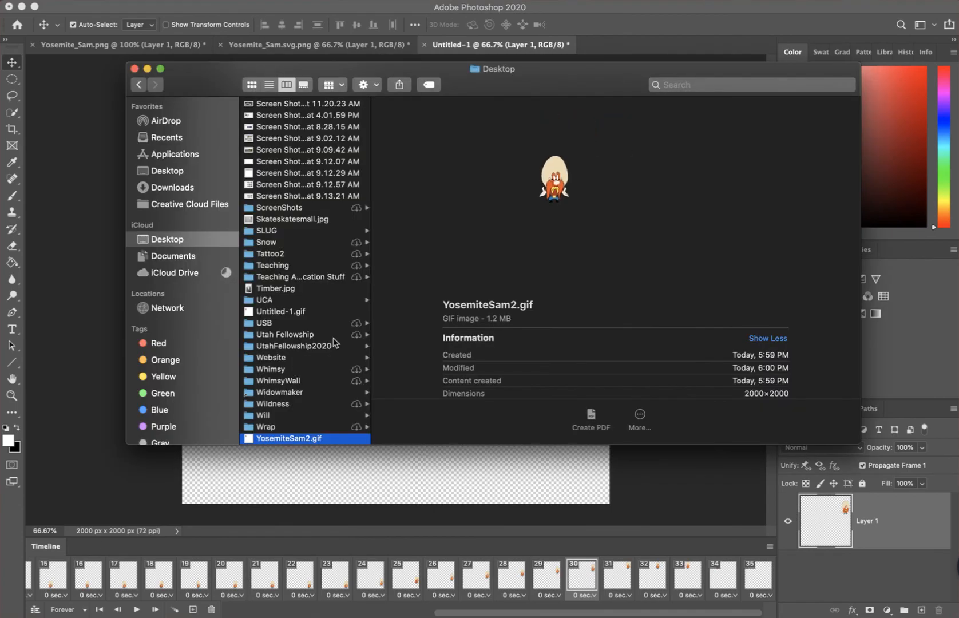
scroll(288, 398, "down", 3)
left_click(280, 439)
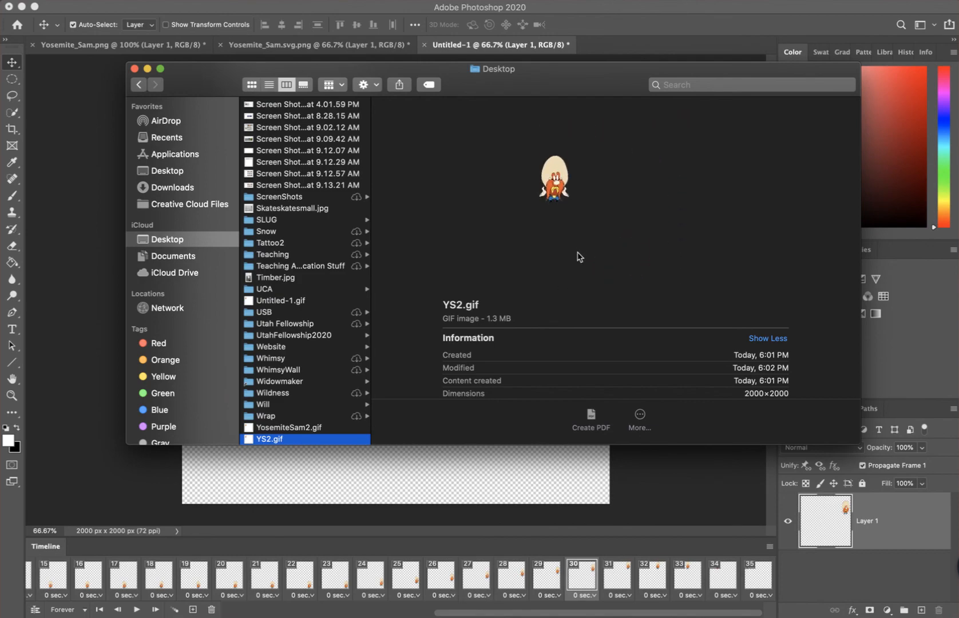
left_click(593, 26)
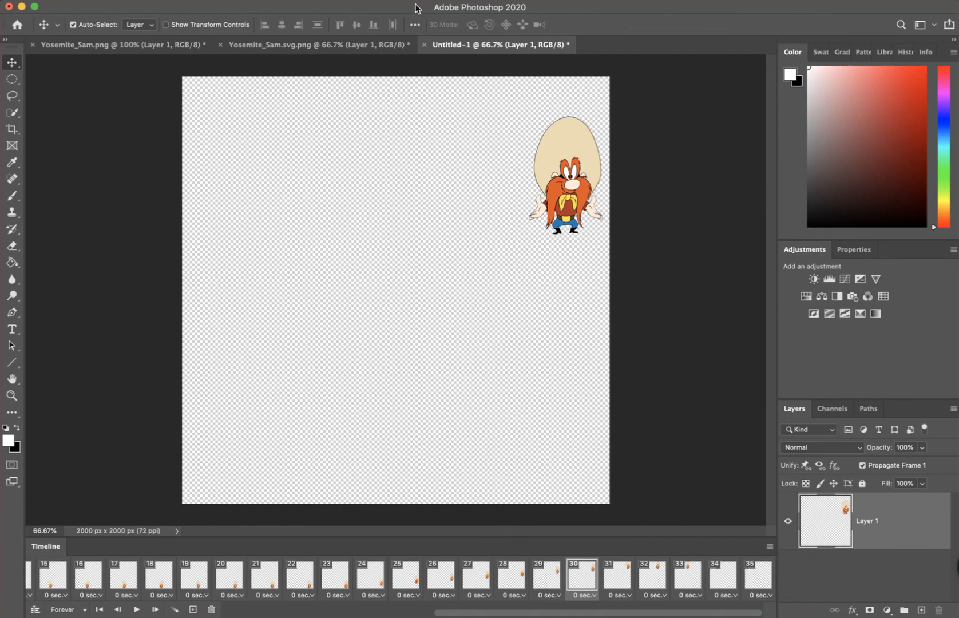
Step: Duplicate the character layer in frame 30 and place two characters apart, near the canvas's upper middle and just below its centre
key("super+j")
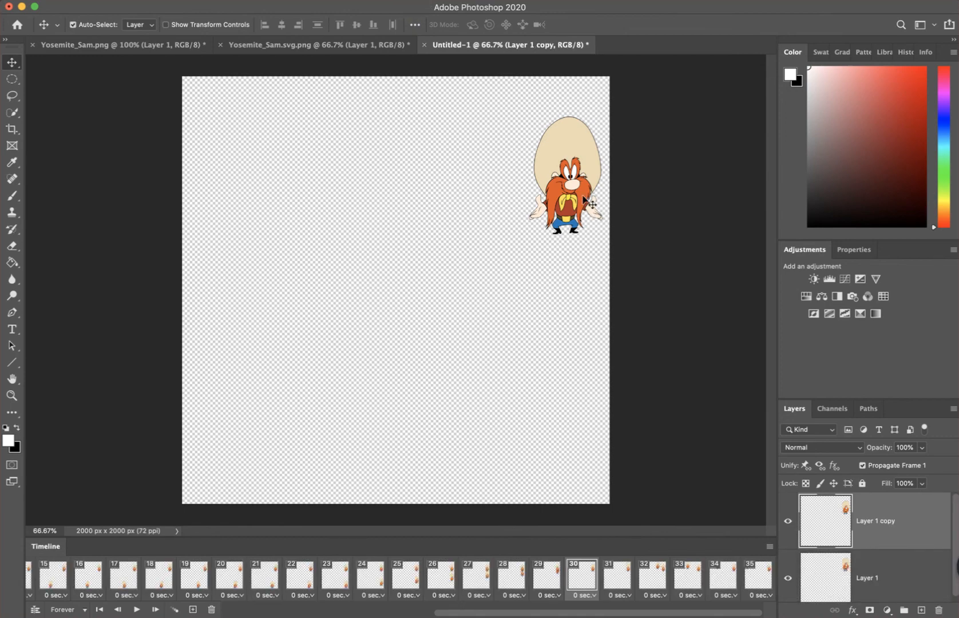
left_click_drag(571, 182, 424, 193)
key("super+j")
left_click_drag(538, 195, 409, 351)
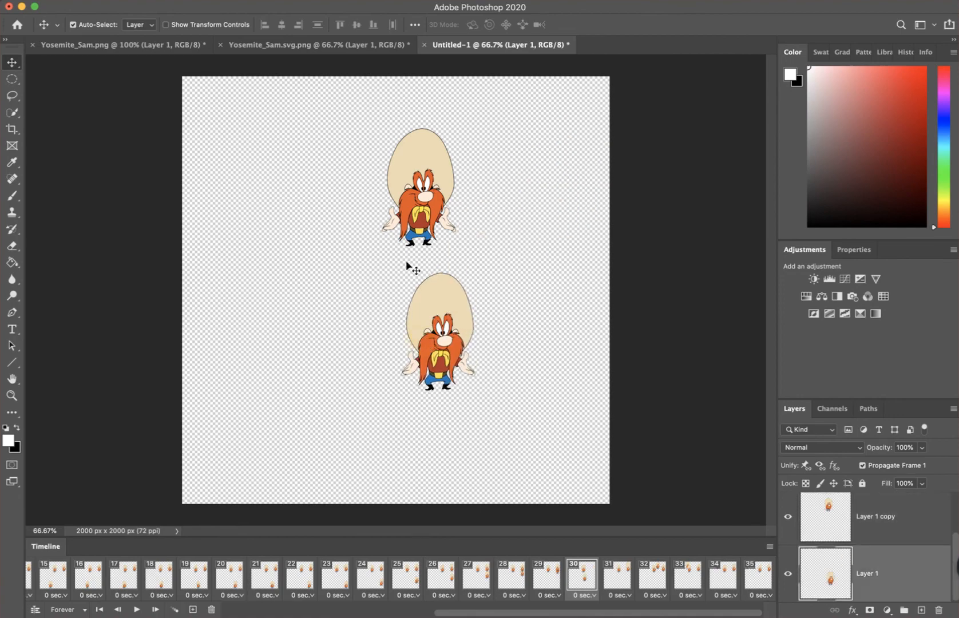
Step: Make further duplicates of the character layers and move one copy beside the lower character, left of the canvas centre
key("super+j")
key("super+j")
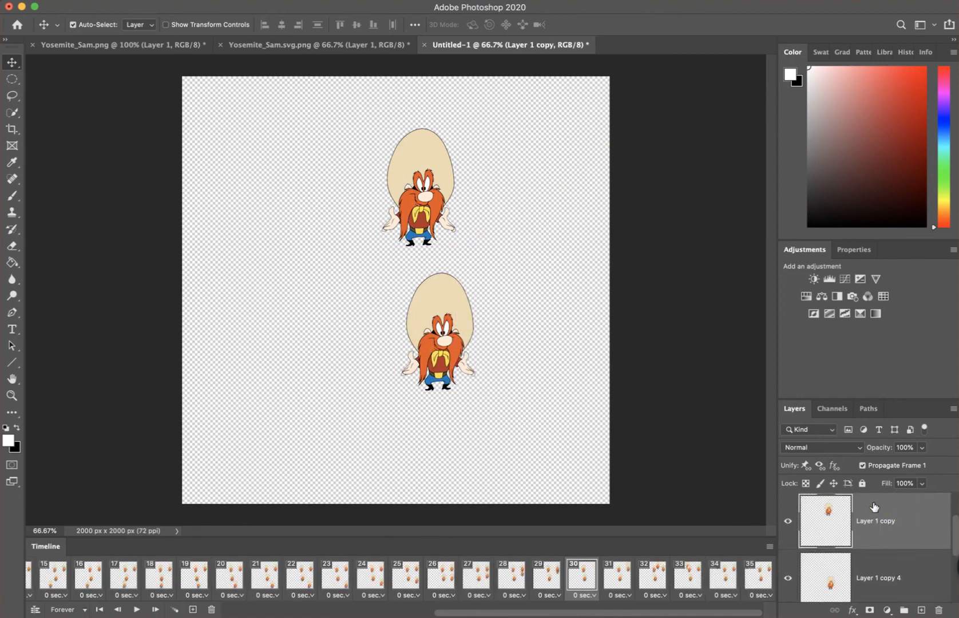
left_click_drag(434, 301, 347, 279)
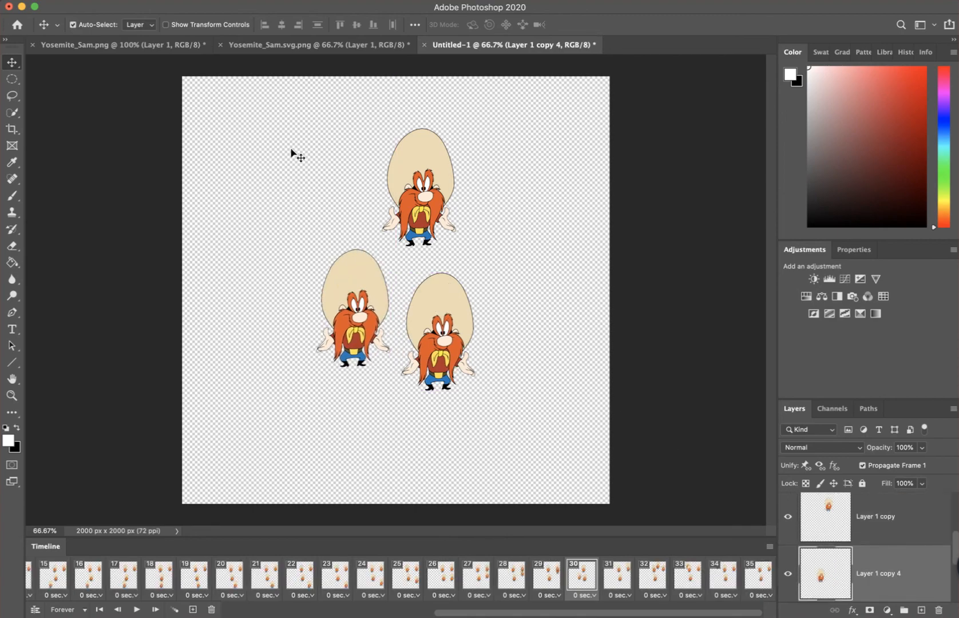